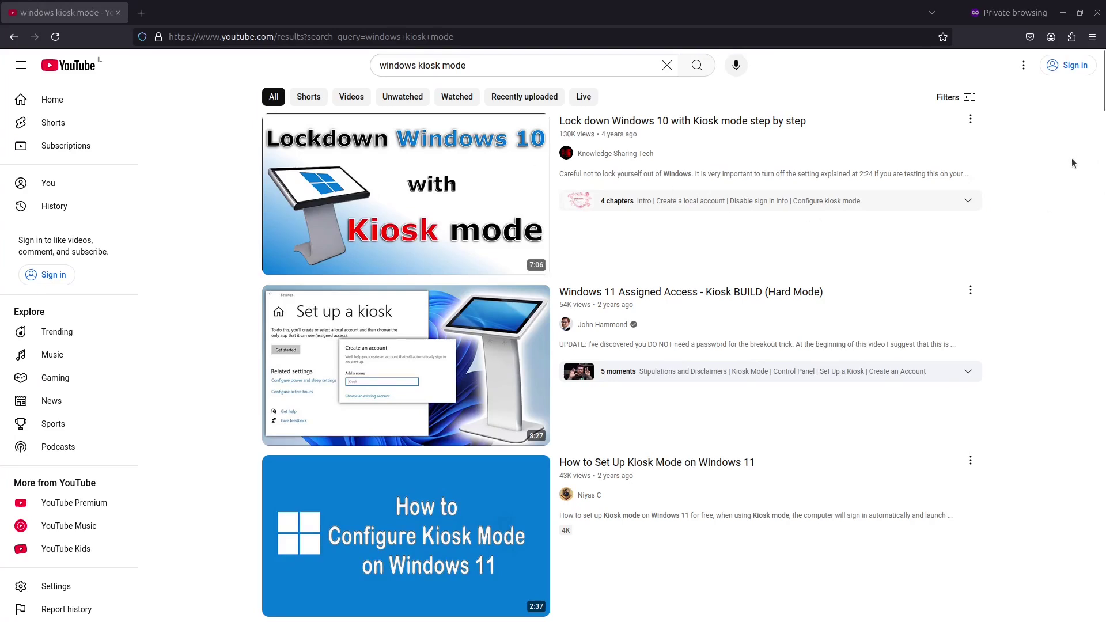
# - Launch Computer Management from the Start button's context menu in the VM
pyautogui.scroll(-1, 1068, 161)
pyautogui.scroll(-15, 1067, 161)
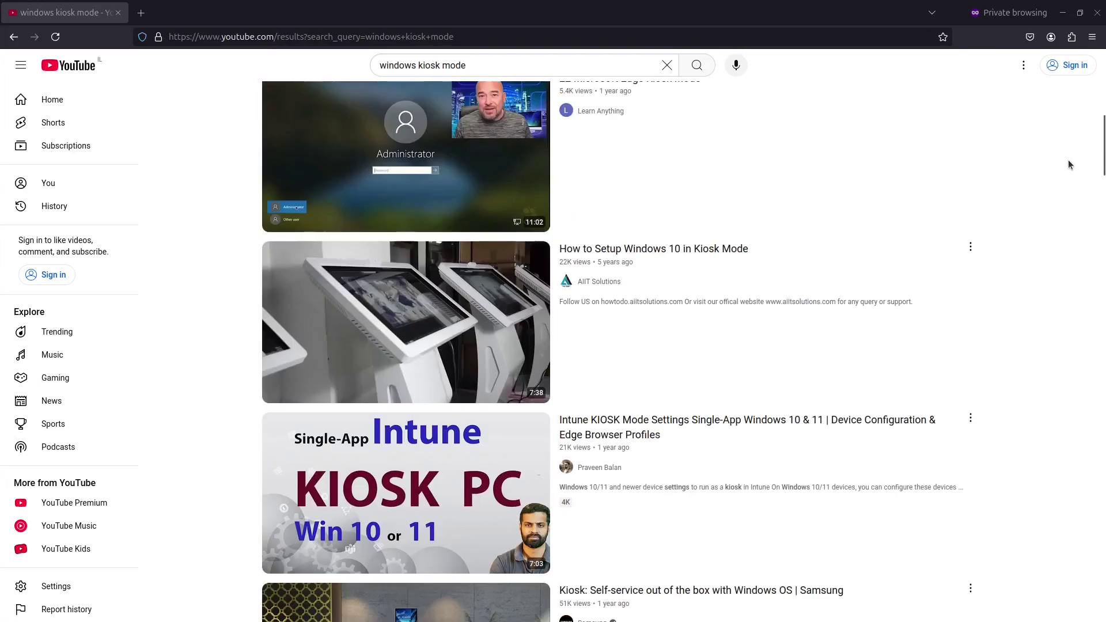
pyautogui.scroll(-10, 1069, 166)
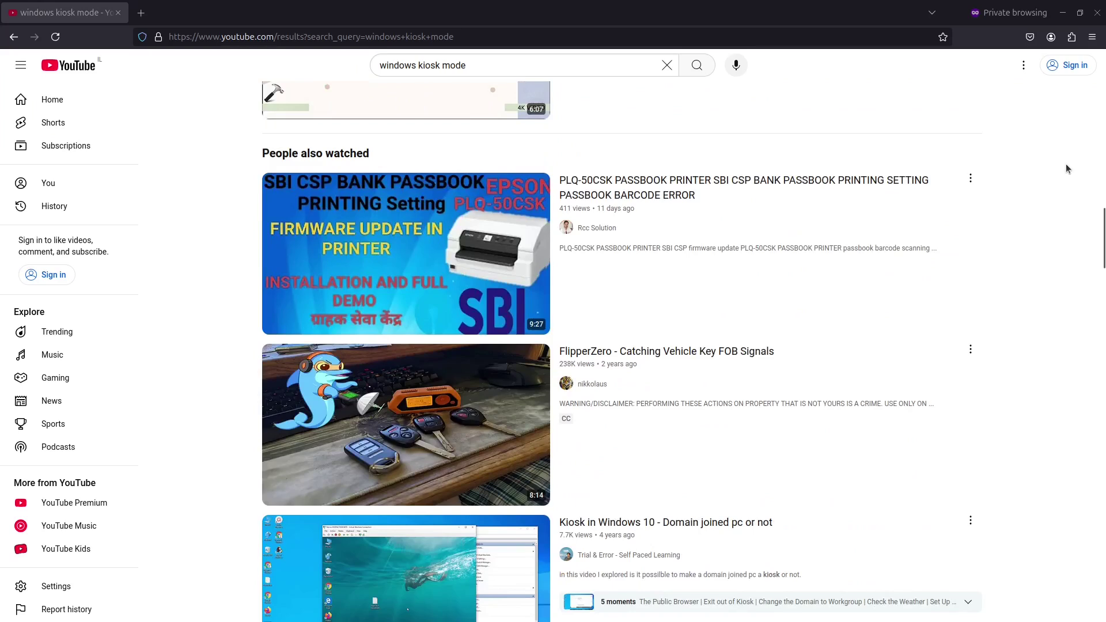
pyautogui.scroll(-9, 1065, 167)
pyautogui.scroll(-6, 1063, 170)
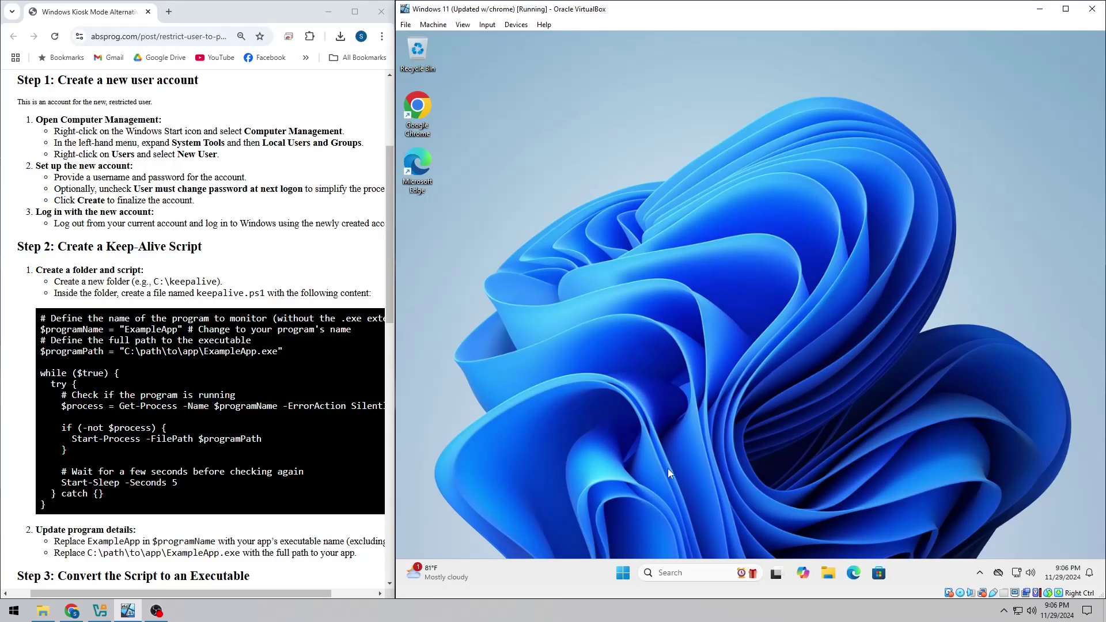
pyautogui.rightClick(624, 574)
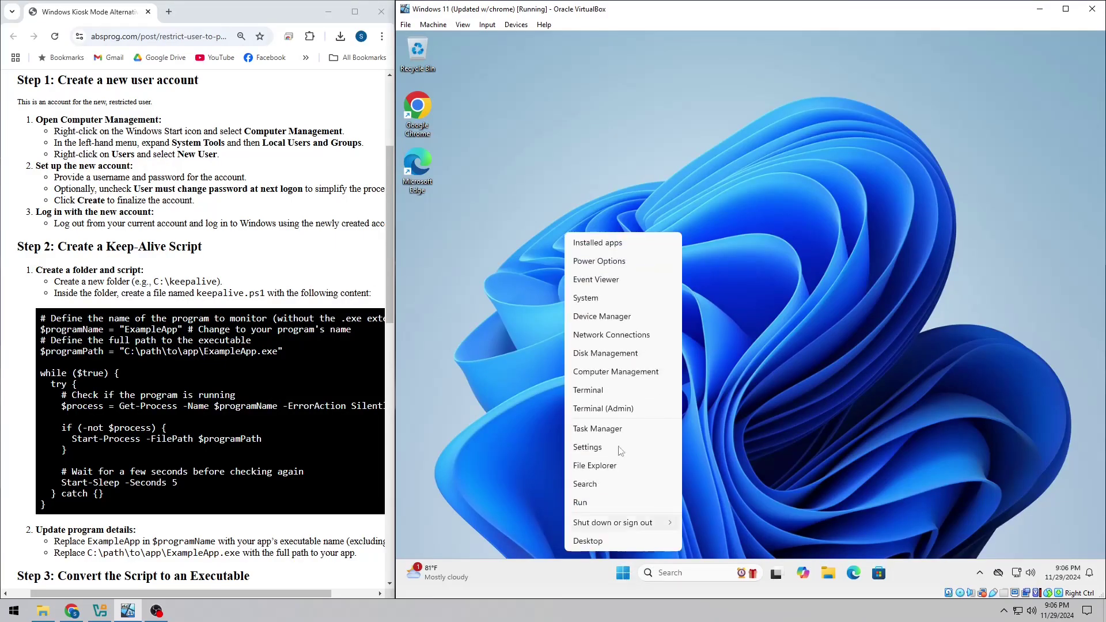
pyautogui.click(645, 371)
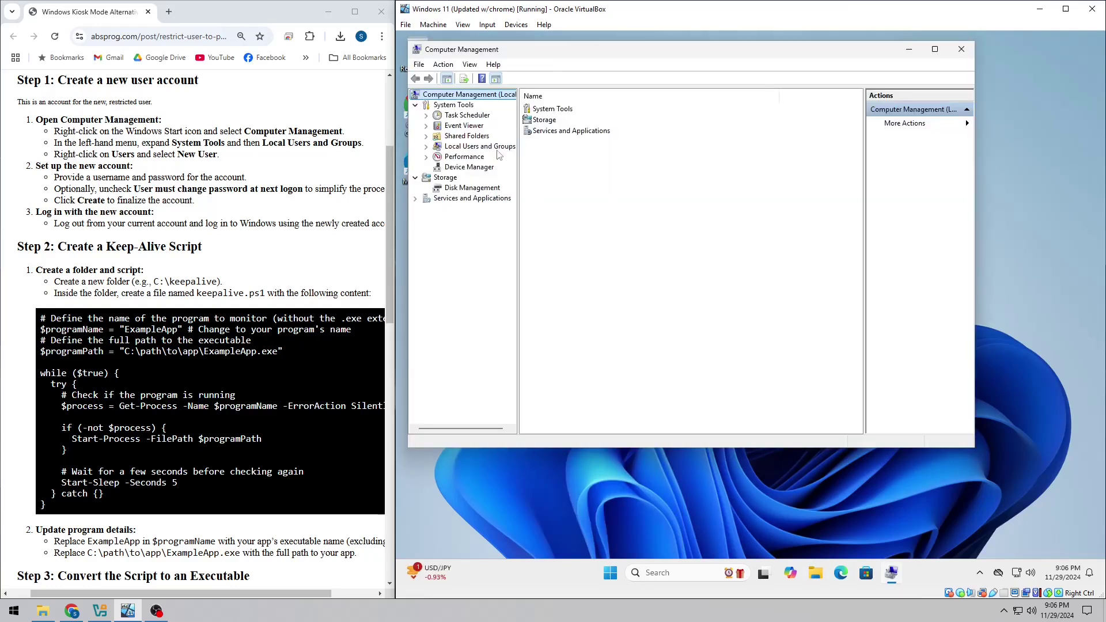
# - Select the Users container under Local Users and Groups and bring up its actions menu
pyautogui.click(495, 148)
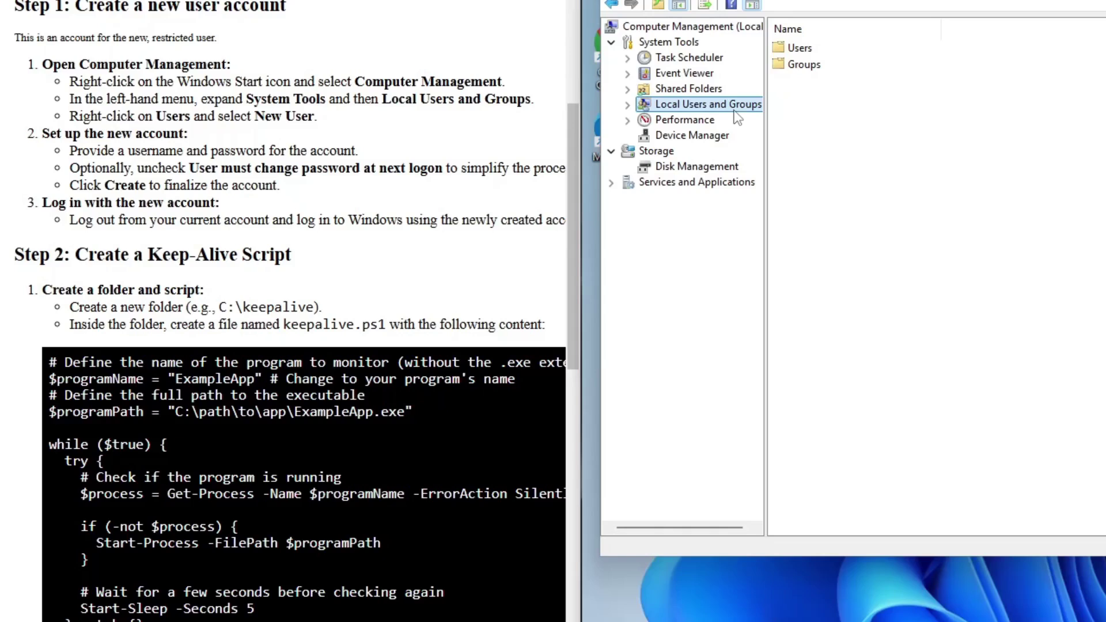
pyautogui.click(800, 52)
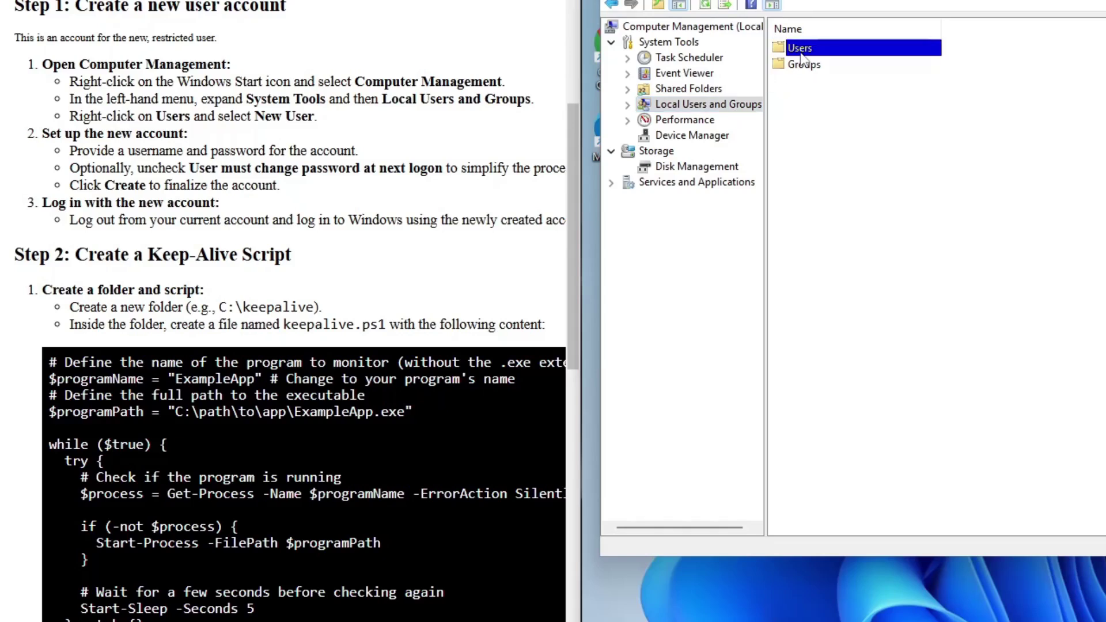
pyautogui.rightClick(802, 58)
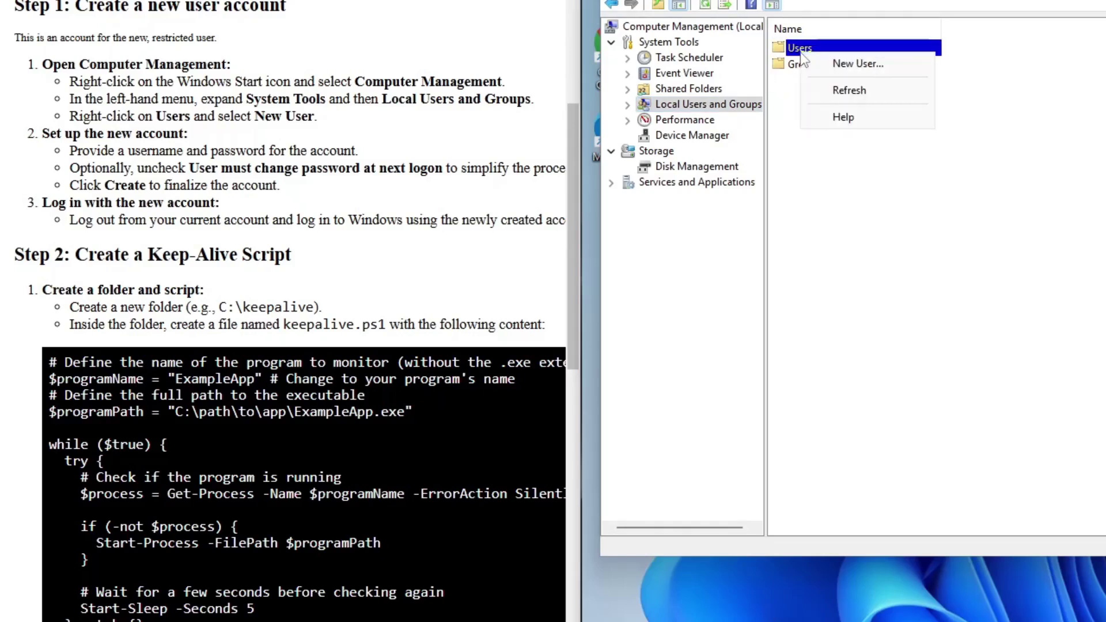
# - Create user2 with full name 'Windows User 2', a confirmed password, and no forced password change
pyautogui.click(896, 62)
pyautogui.write('user2')
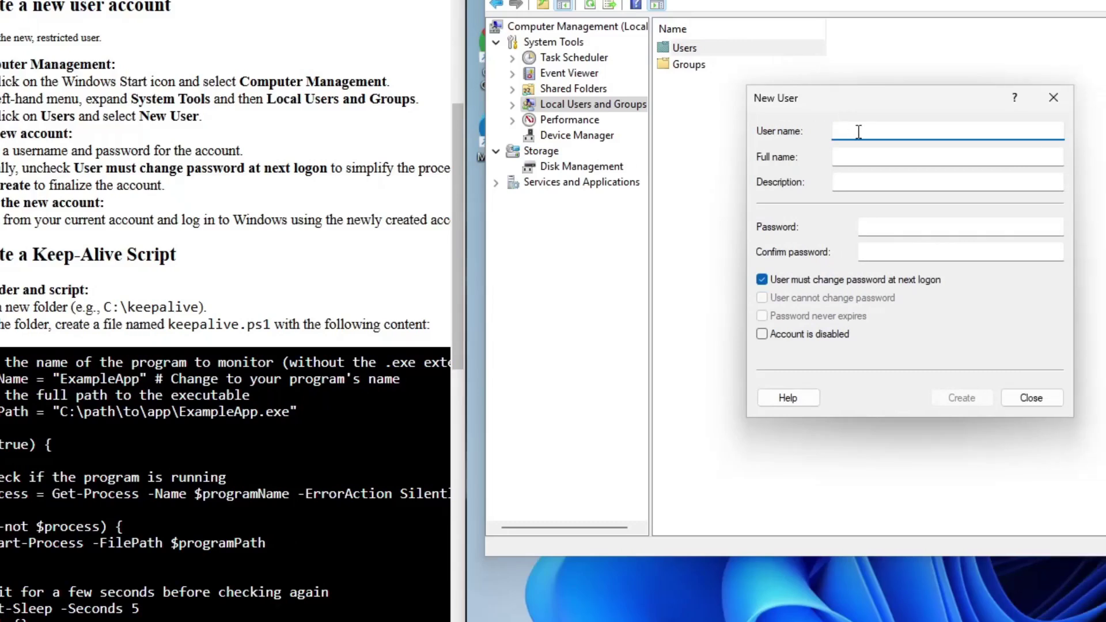
pyautogui.press('Tab')
pyautogui.write('Windows U')
pyautogui.click(893, 224)
pyautogui.write('1234567')
pyautogui.click(910, 251)
pyautogui.write('1234567')
pyautogui.click(762, 279)
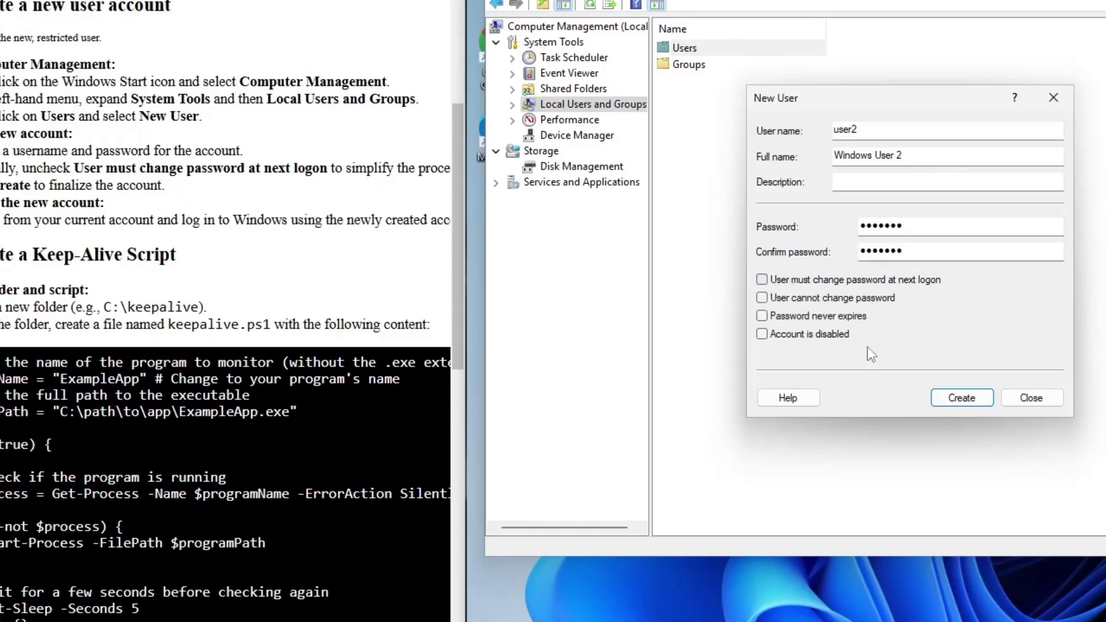
pyautogui.click(980, 397)
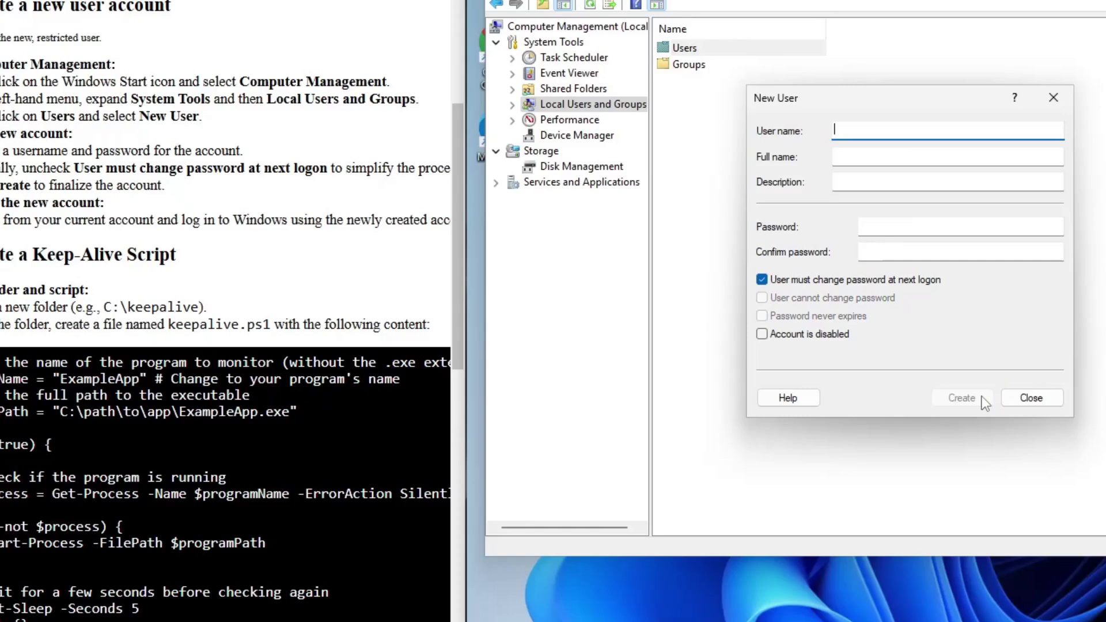
# - Close Computer Management, switch to Windows User 2 from the Start account menu, and enter its password
pyautogui.click(1030, 397)
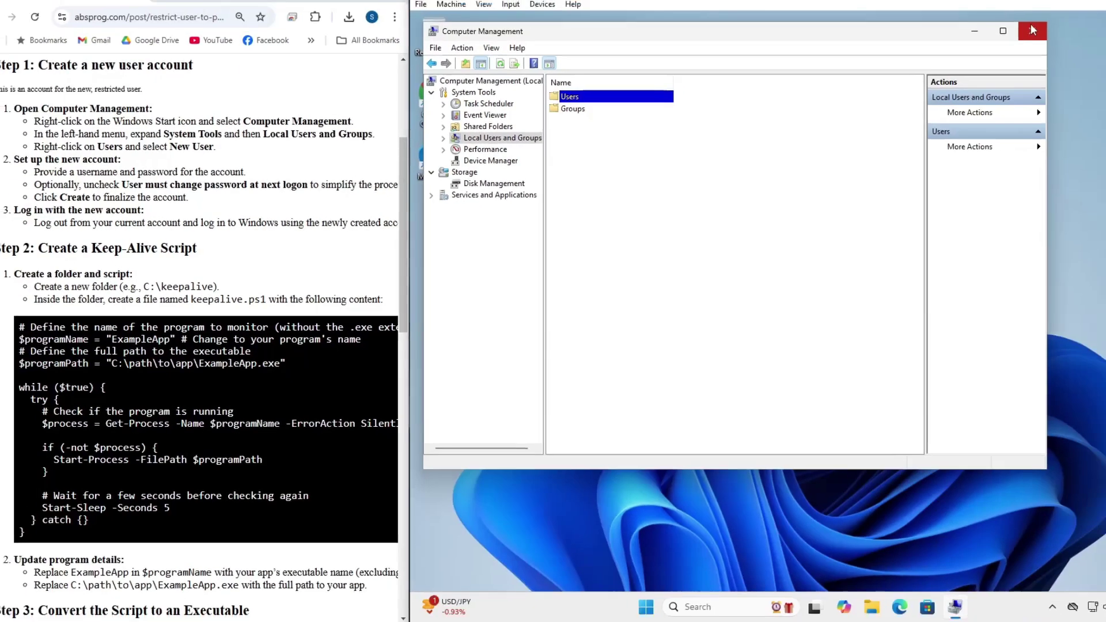
pyautogui.click(1031, 30)
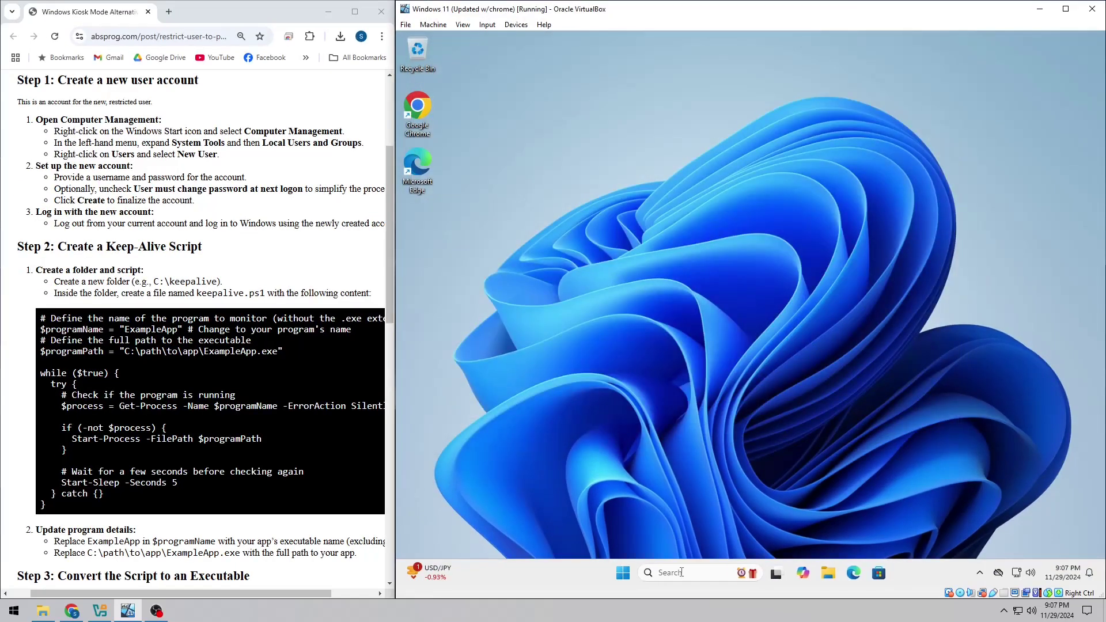
pyautogui.click(645, 606)
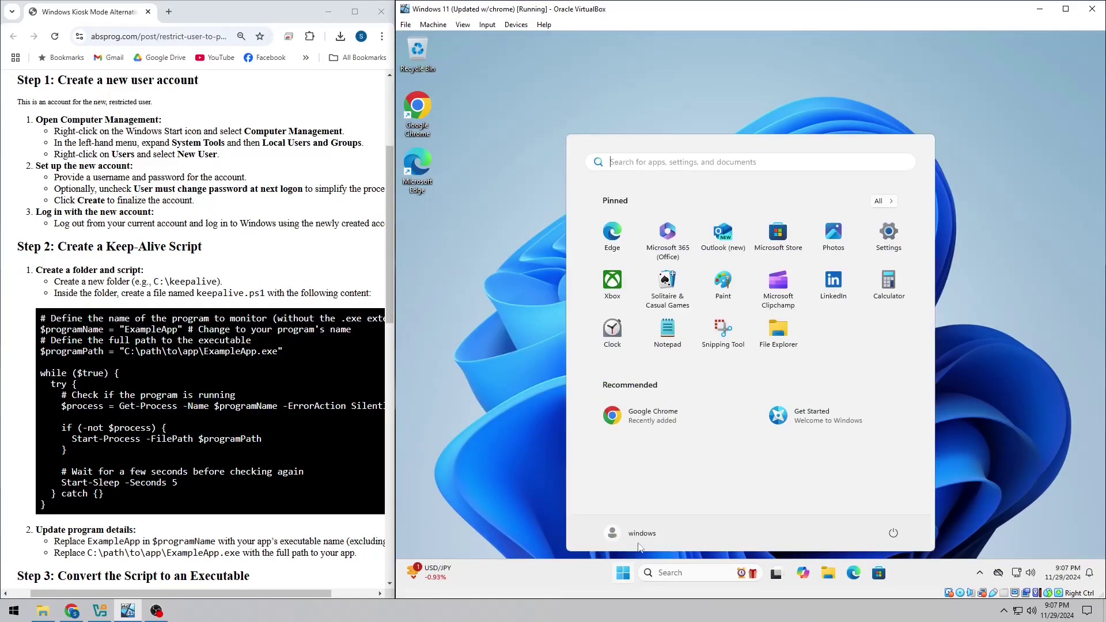
pyautogui.click(639, 537)
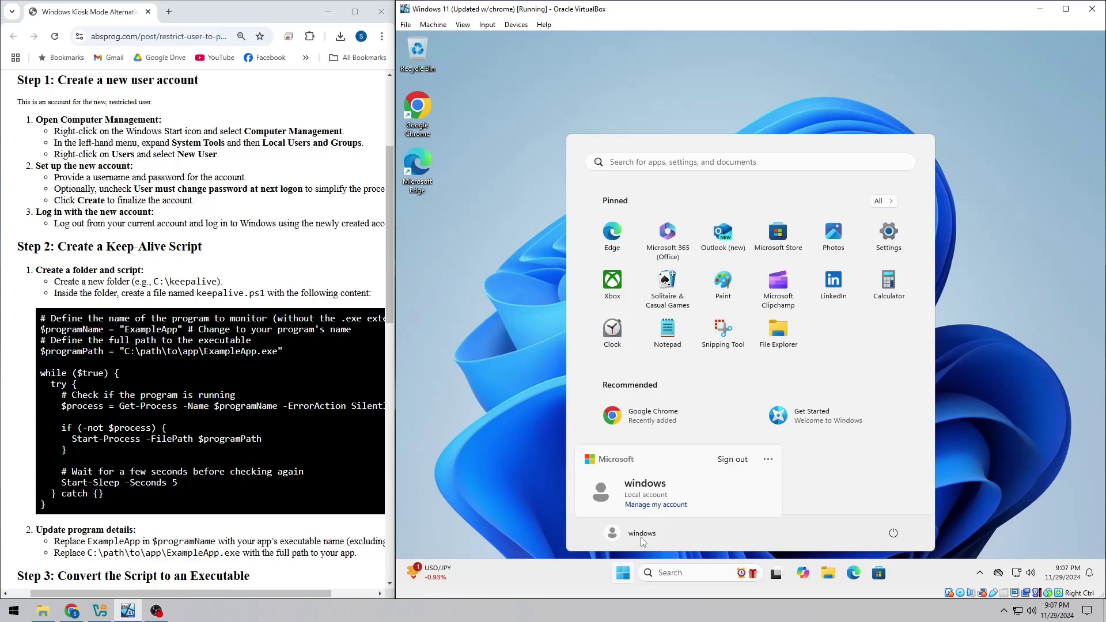
pyautogui.click(767, 461)
pyautogui.click(815, 517)
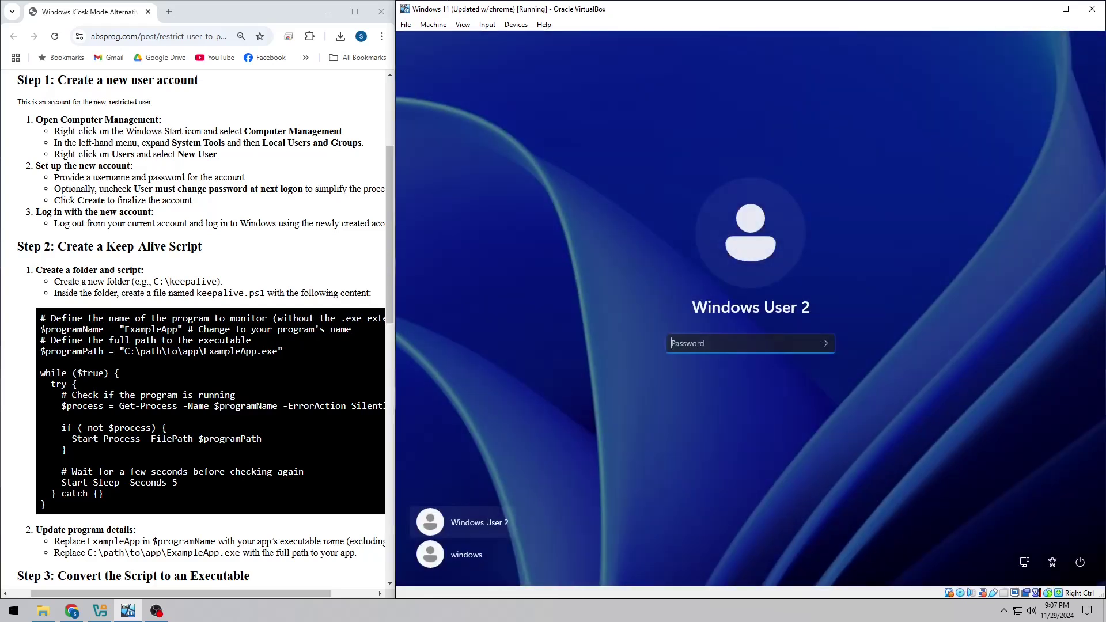
pyautogui.write('password')
pyautogui.press('Return')
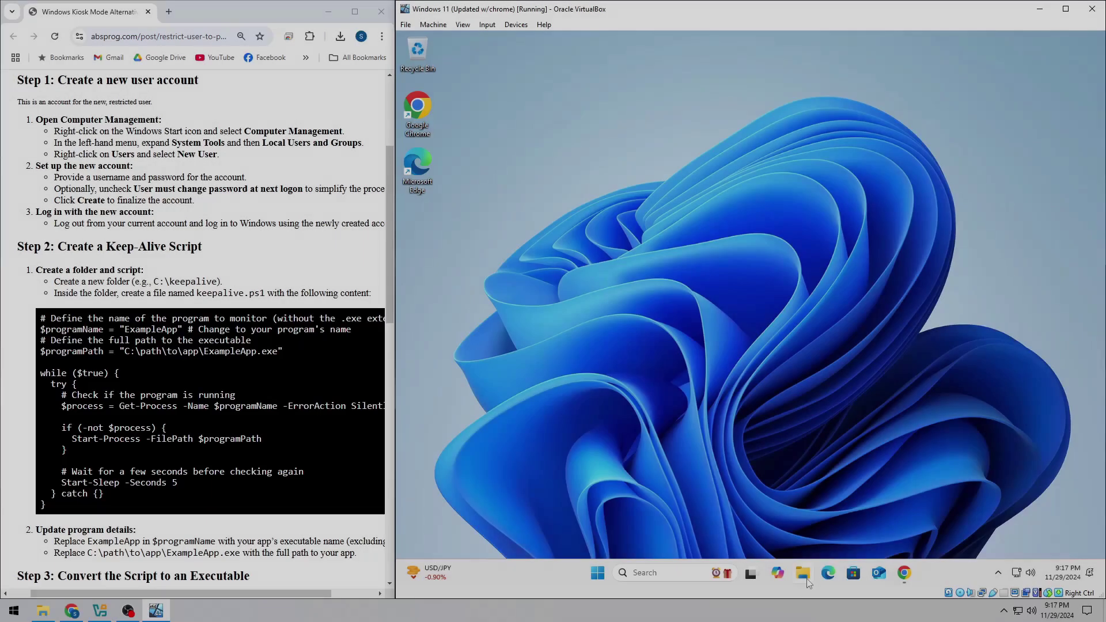
# - In File Explorer, browse This PC to the Windows (C:) drive and create a new folder there
pyautogui.click(806, 580)
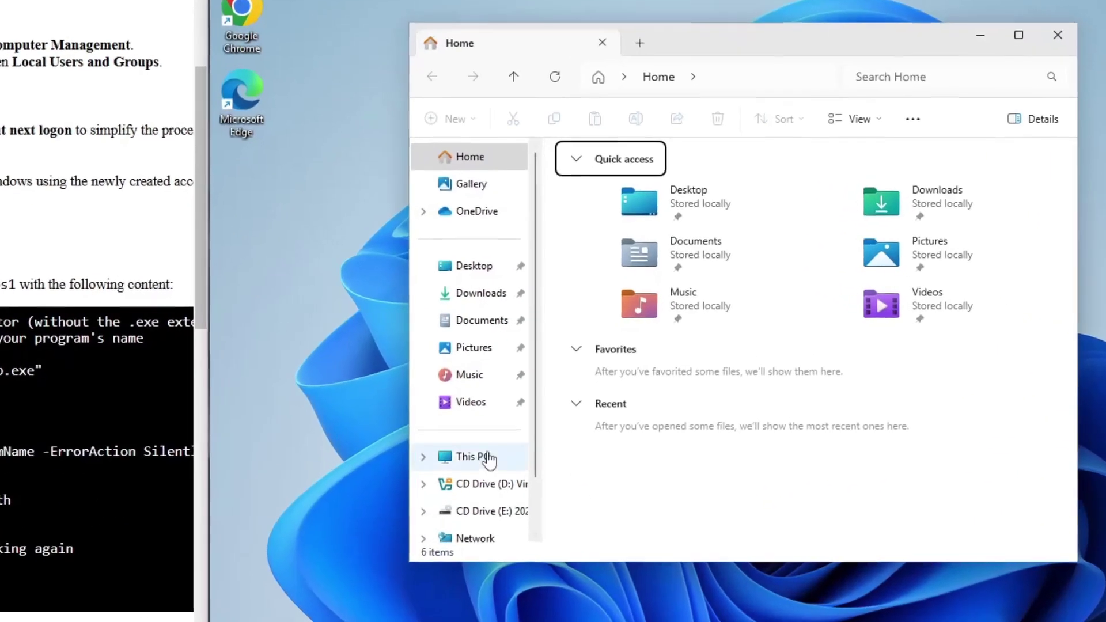
pyautogui.click(538, 433)
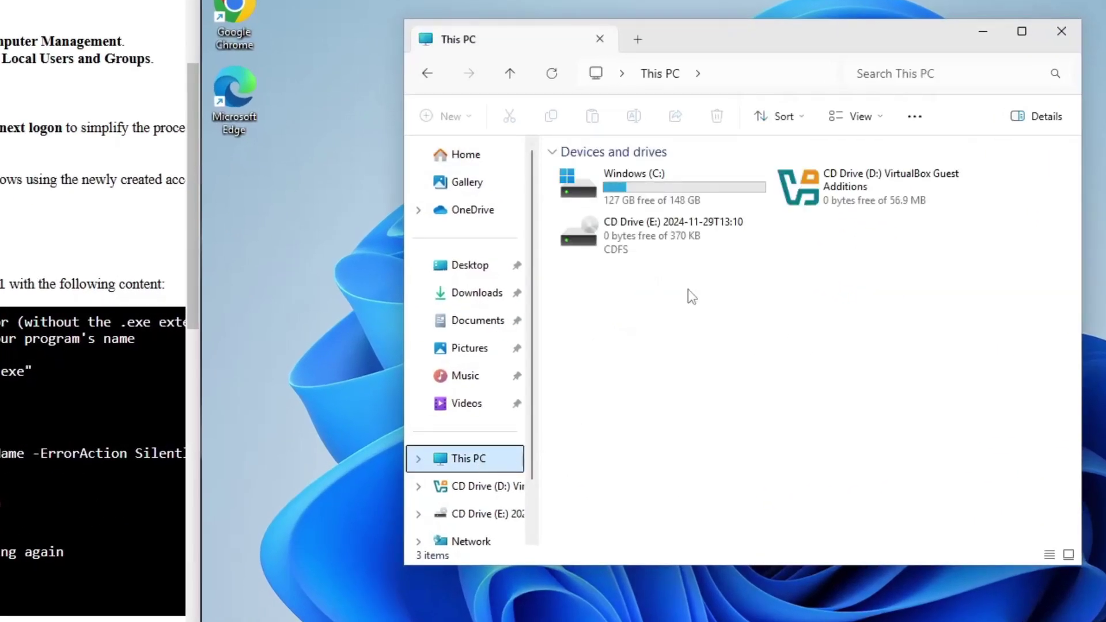
pyautogui.doubleClick(735, 188)
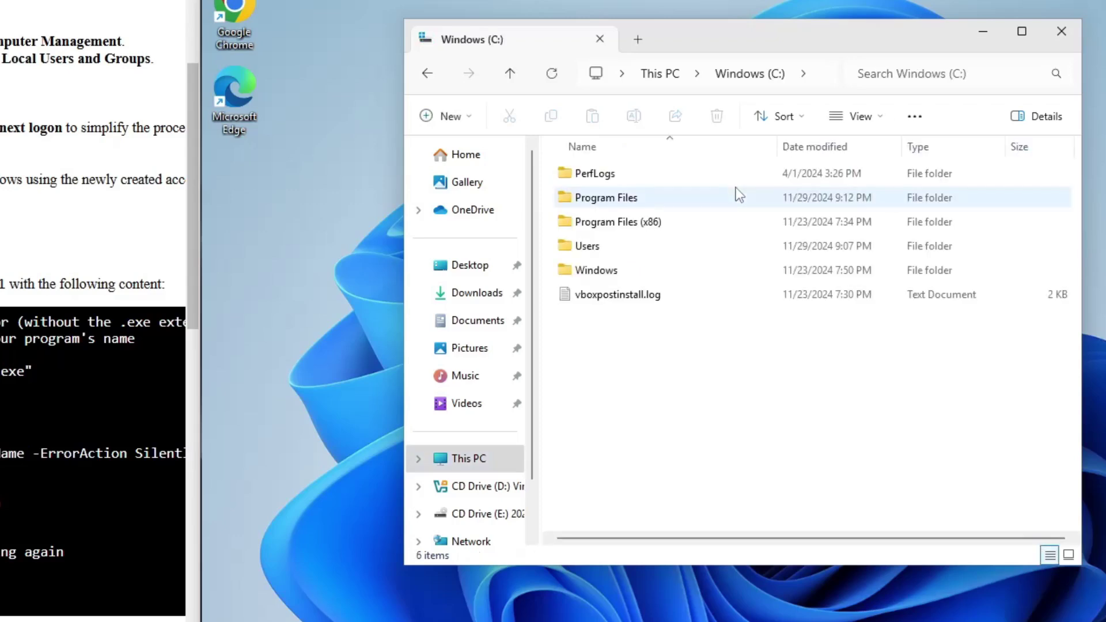
pyautogui.rightClick(702, 358)
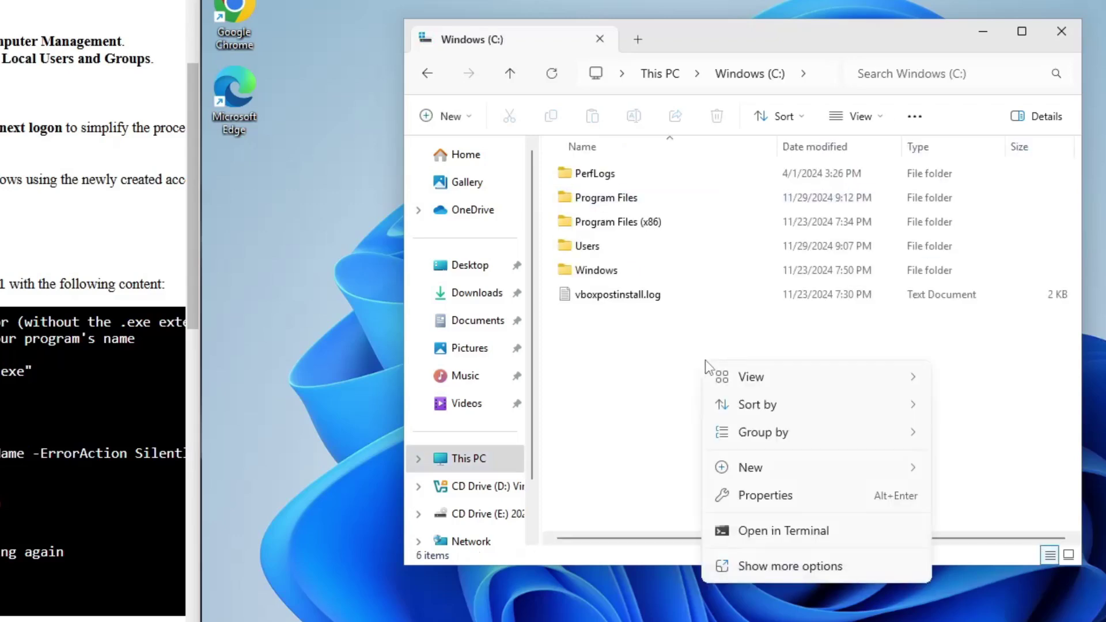
pyautogui.moveTo(864, 471)
pyautogui.click(961, 467)
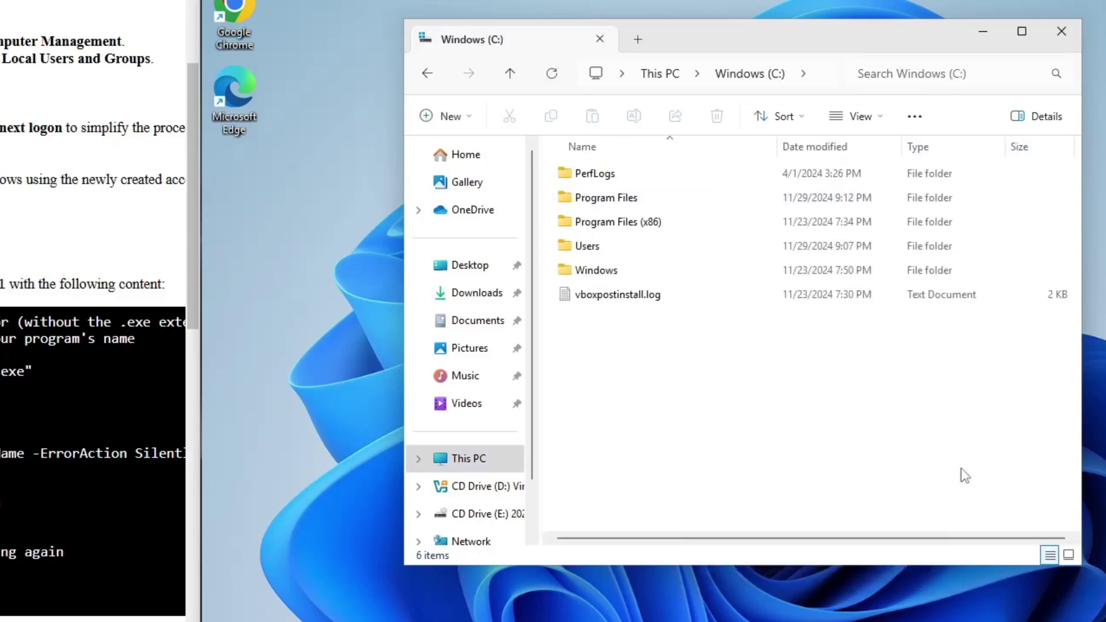
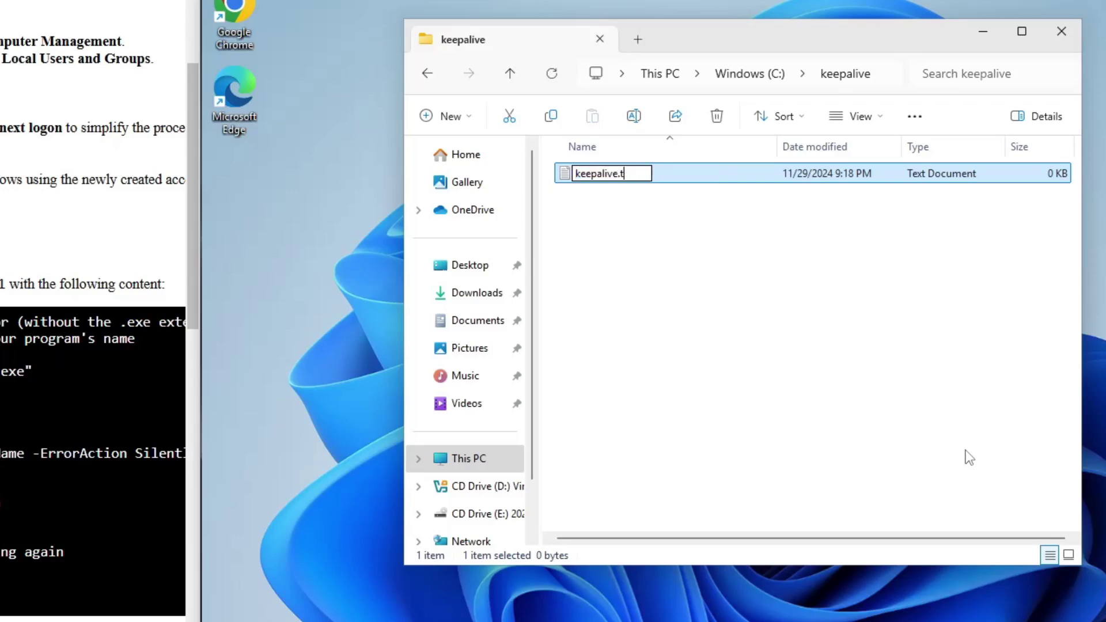
# - Rename keepalive.txt to keepalive.ps1 by replacing the txt extension with ps1
pyautogui.press('BackSpace')
pyautogui.write('ps1')
pyautogui.press('Return')
pyautogui.press('Return')
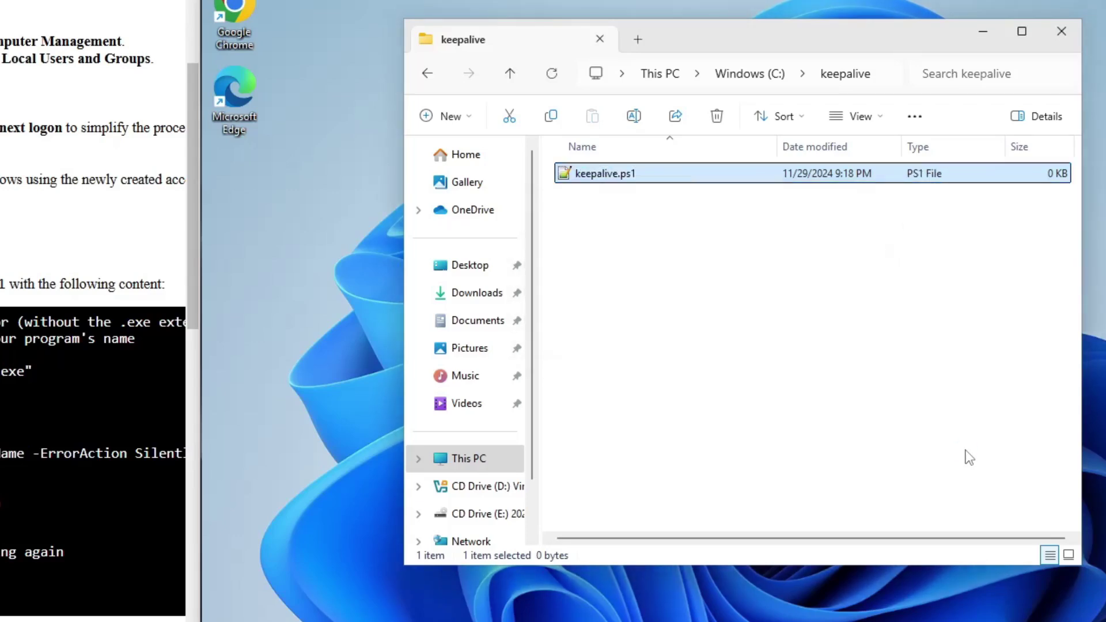
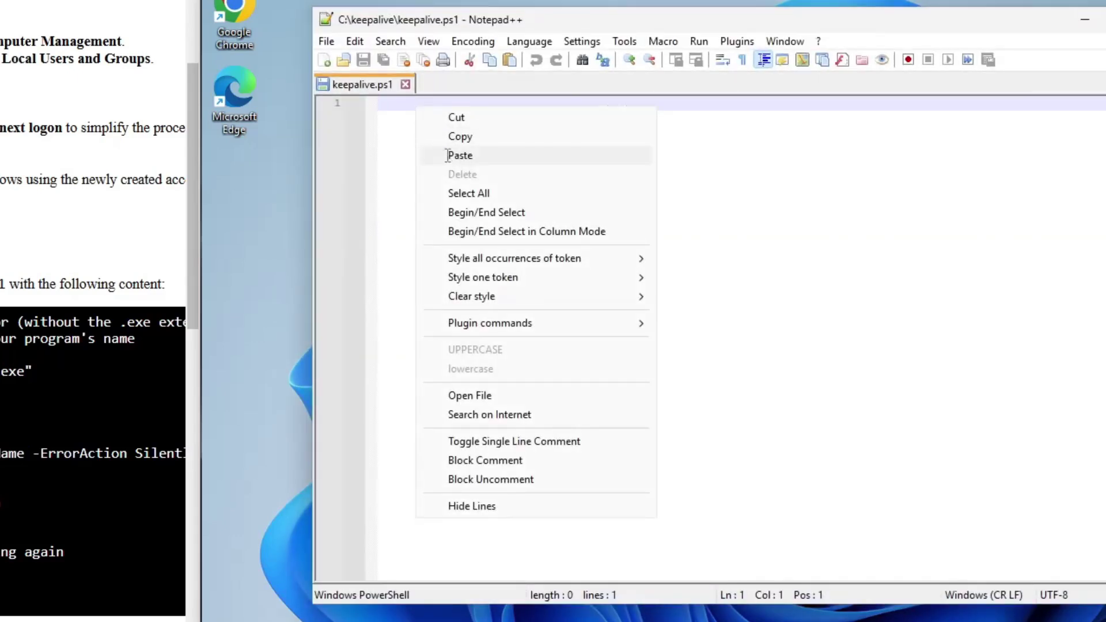
# - Paste the keepalive script, change ExampleApp to notepad on line 2, then switch to File Explorer
pyautogui.click(460, 155)
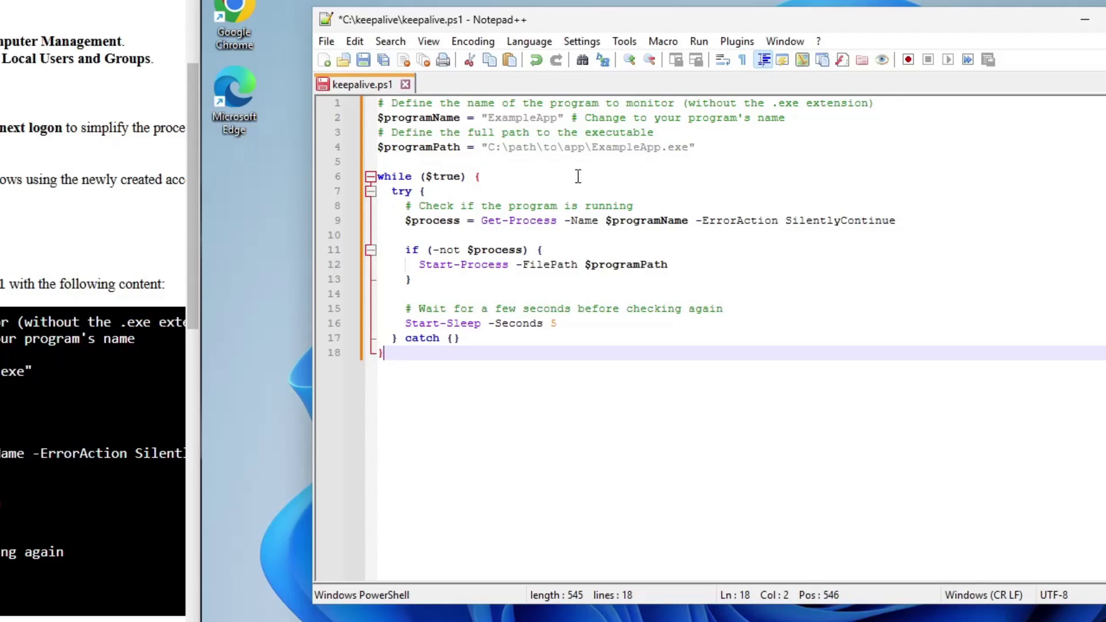
pyautogui.click(557, 118)
pyautogui.press('BackSpace')
pyautogui.press('BackSpace')
pyautogui.press('BackSpace')
pyautogui.press('BackSpace')
pyautogui.press('BackSpace')
pyautogui.press('BackSpace')
pyautogui.press('BackSpace')
pyautogui.press('BackSpace')
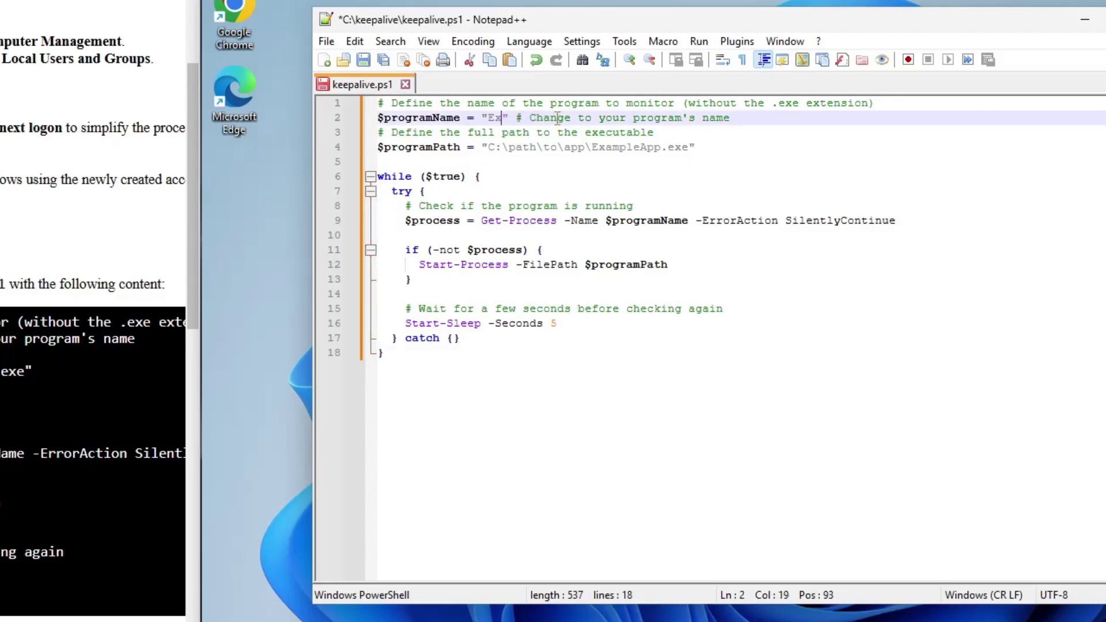
pyautogui.press('BackSpace')
pyautogui.press('BackSpace')
pyautogui.write('notepad')
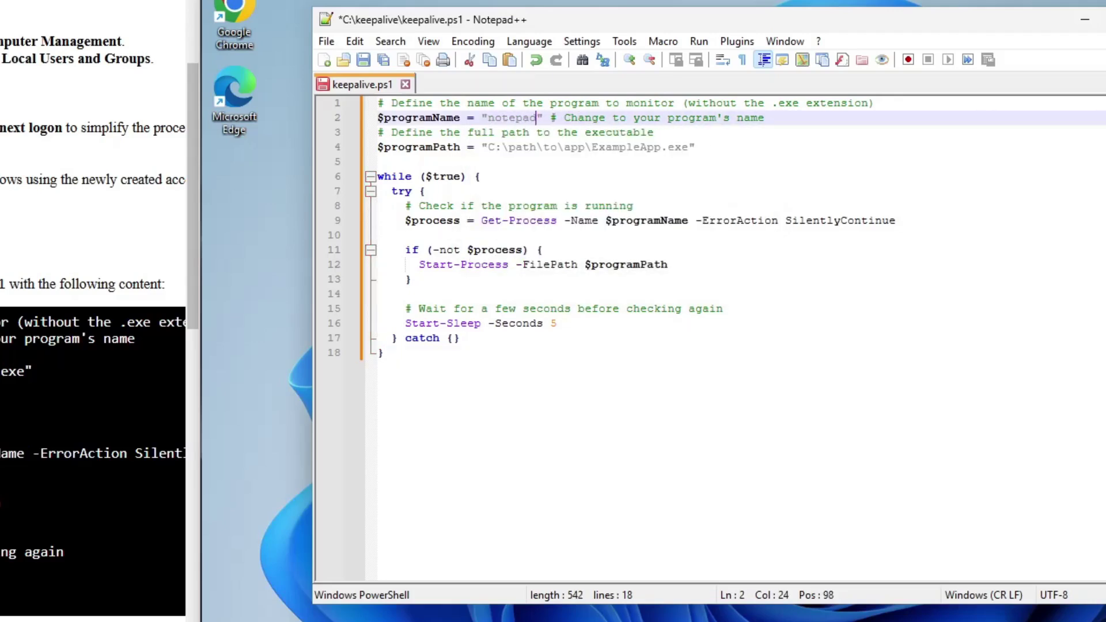
pyautogui.click(688, 148)
pyautogui.hotkey('alt', 'Tab')
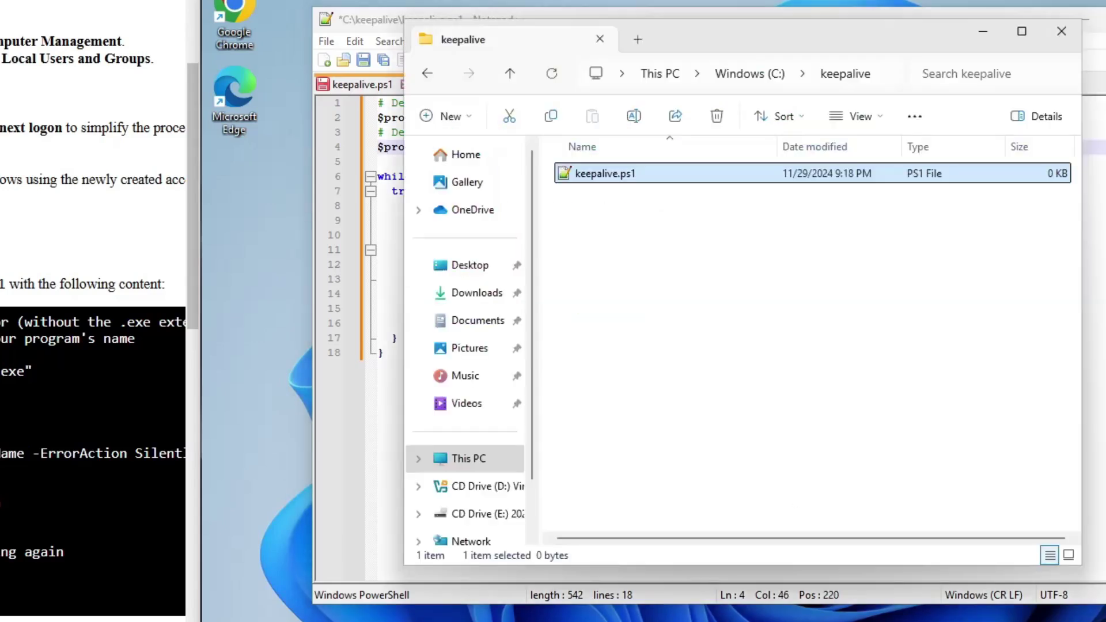
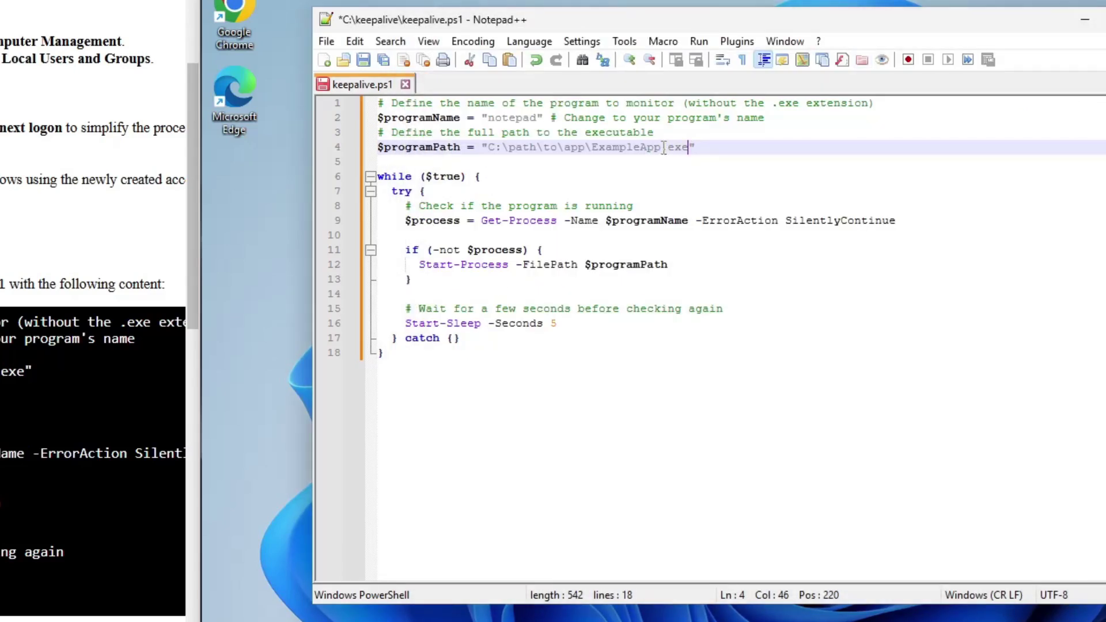
# - Delete the placeholder \path\to\app\ExampleApp folder from the line 4 programPath, leaving "C:.exe"
pyautogui.press('BackSpace')
pyautogui.press('BackSpace')
pyautogui.press('BackSpace')
pyautogui.press('BackSpace')
pyautogui.press('BackSpace')
pyautogui.press('BackSpace')
pyautogui.press('BackSpace')
pyautogui.press('BackSpace')
pyautogui.press('BackSpace')
pyautogui.press('BackSpace')
pyautogui.press('BackSpace')
pyautogui.press('BackSpace')
pyautogui.press('BackSpace')
pyautogui.press('BackSpace')
pyautogui.press('BackSpace')
pyautogui.press('BackSpace')
pyautogui.press('BackSpace')
pyautogui.press('BackSpace')
pyautogui.press('BackSpace')
pyautogui.press('BackSpace')
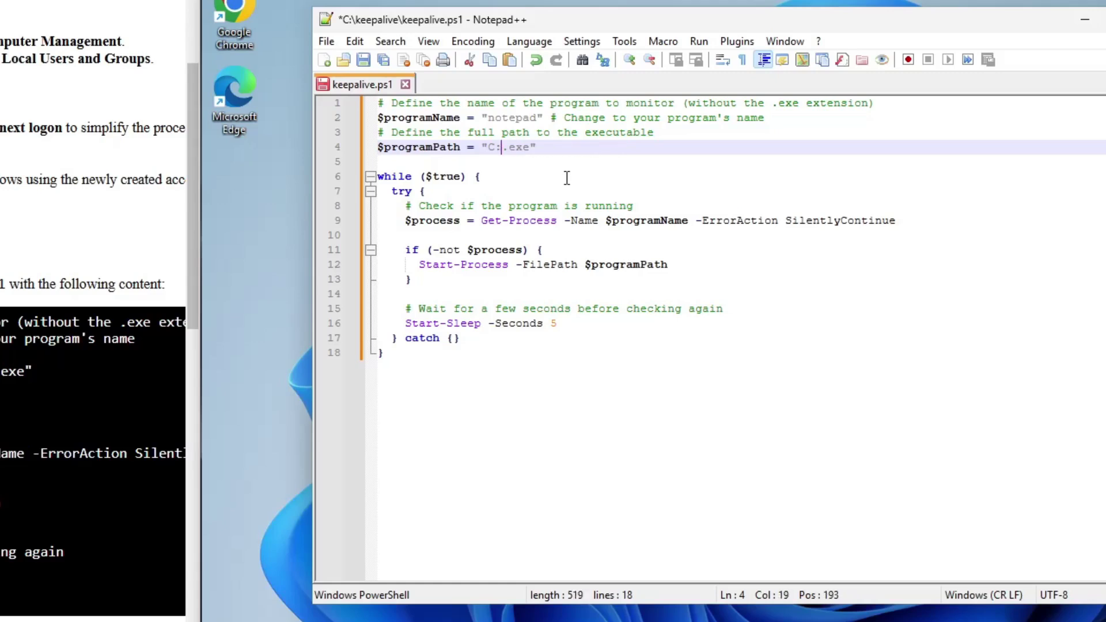
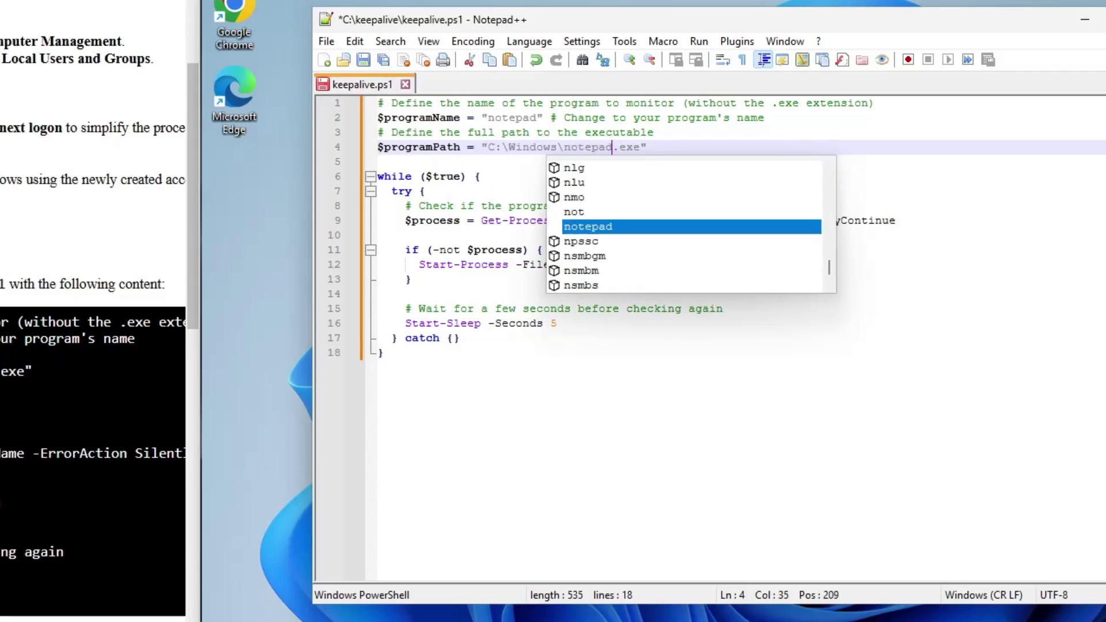
# - Save keepalive.ps1 with its program path completed as C:\Windows\notepad.exe
pyautogui.click(846, 349)
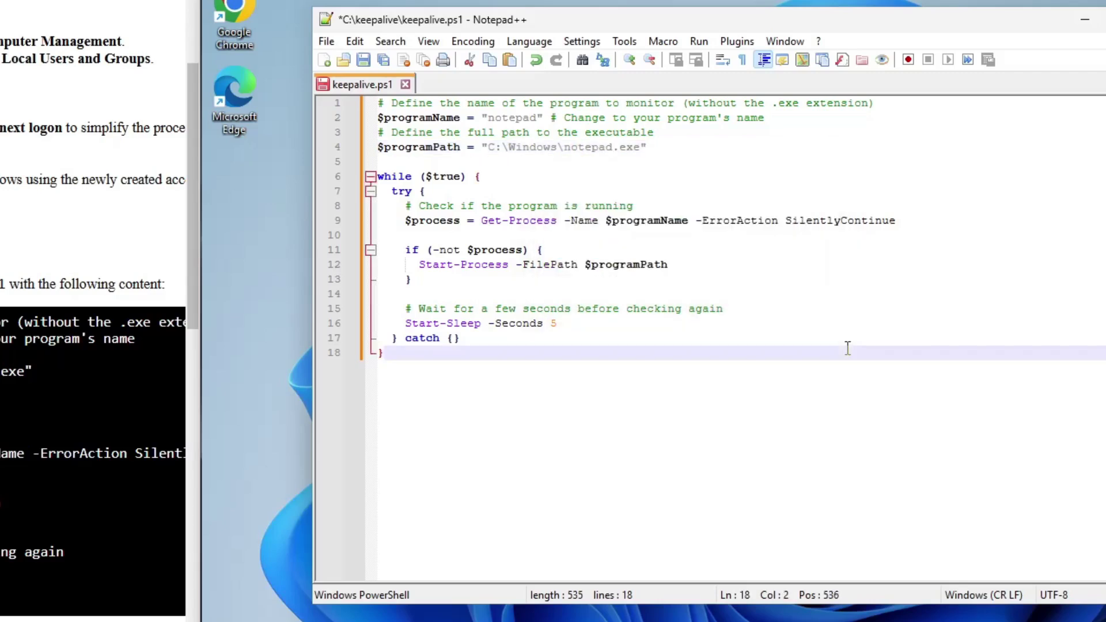
pyautogui.click(326, 41)
pyautogui.click(373, 173)
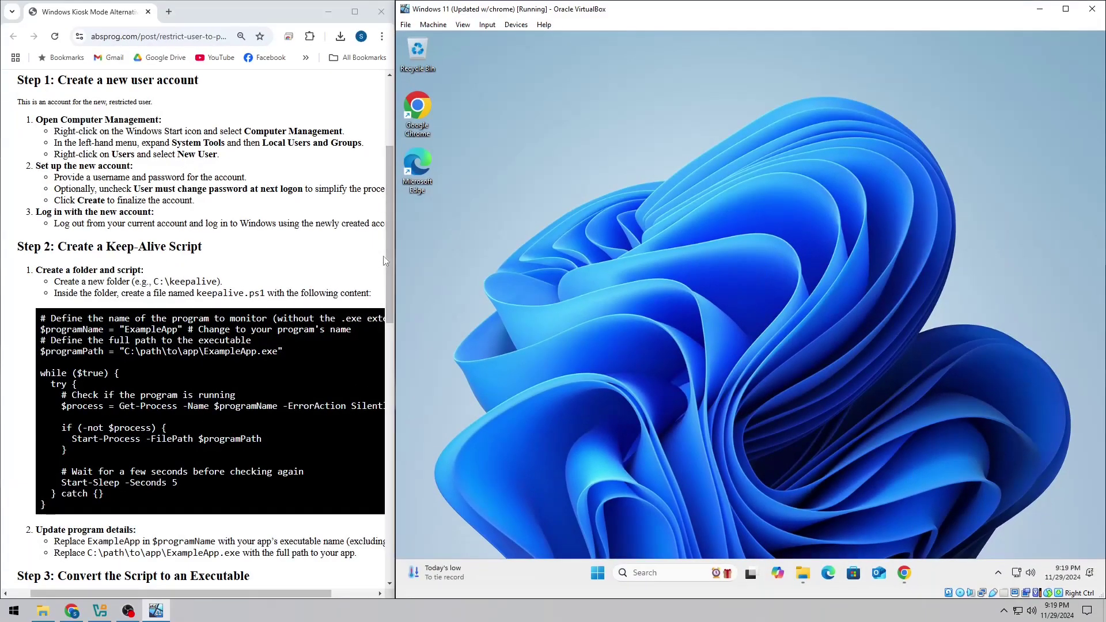
# - Find Windows PowerShell via a Start search for 'power' and run it as administrator with the admin password
pyautogui.moveTo(385, 255); pyautogui.dragTo(382, 423)
pyautogui.click(597, 573)
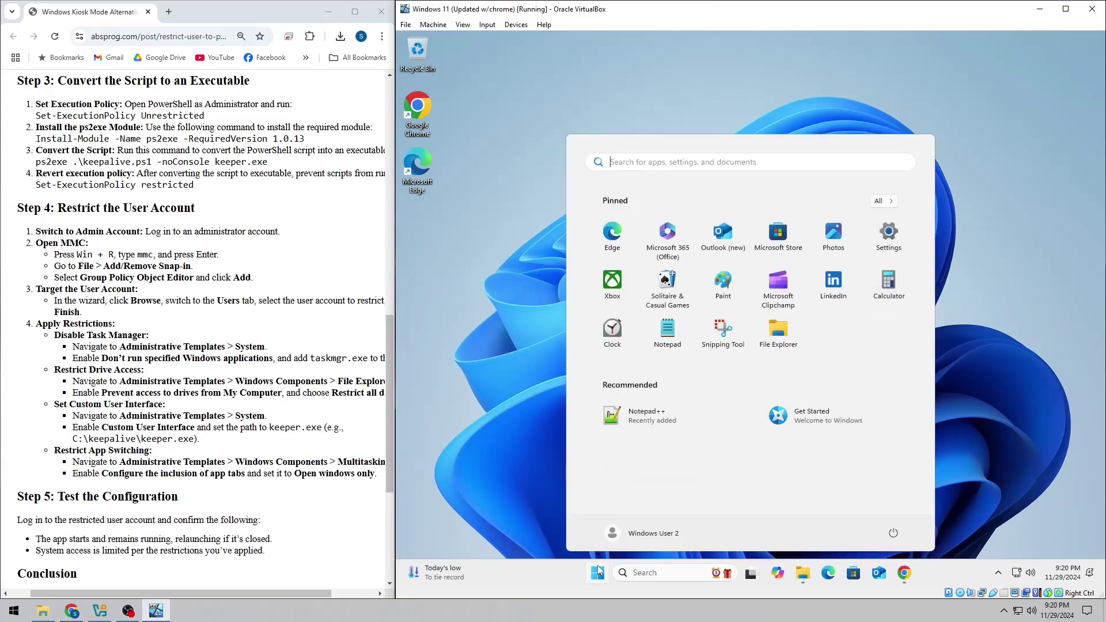
pyautogui.write('power')
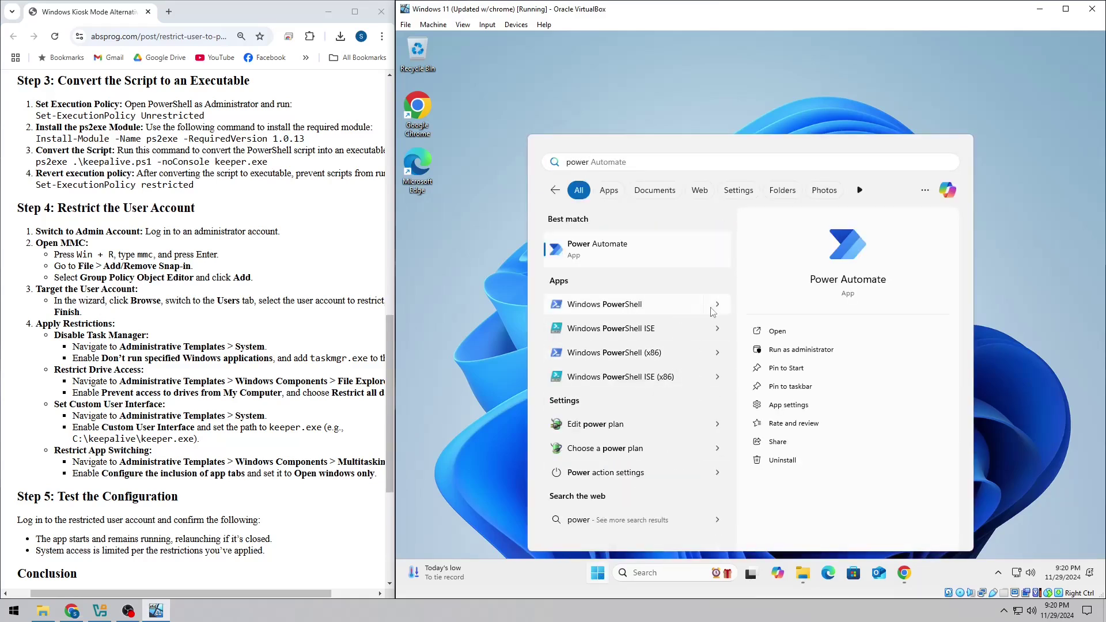
pyautogui.click(716, 305)
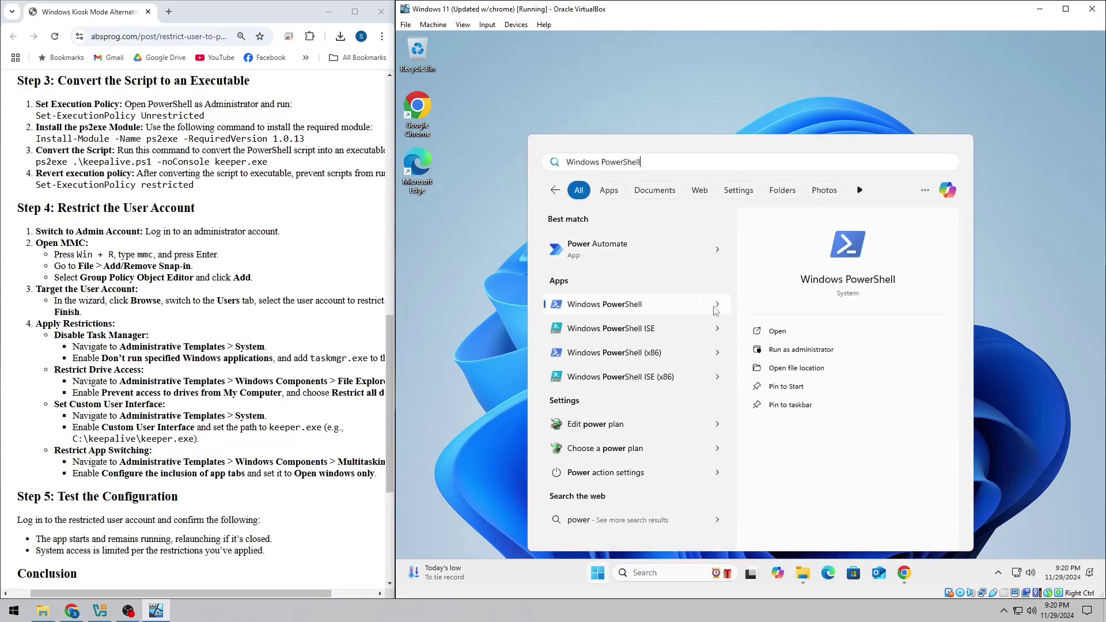
pyautogui.click(847, 351)
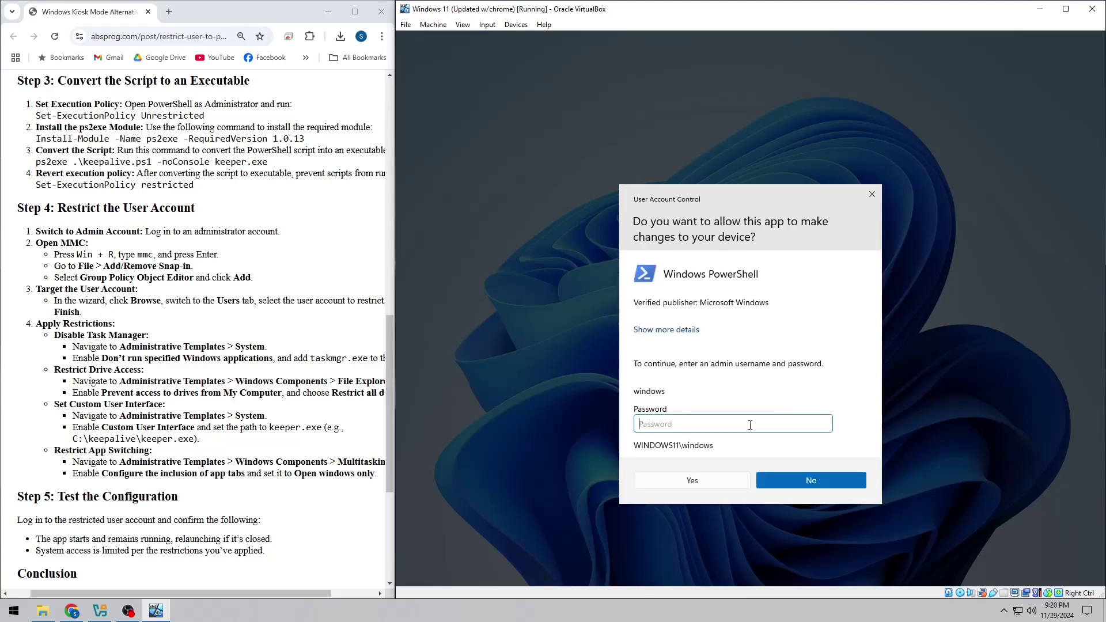
pyautogui.write('win')
pyautogui.click(732, 481)
# - Run Set-ExecutionPolicy Unrestricted and answer A (Yes to All) to the policy change
pyautogui.write('Set-Exec')
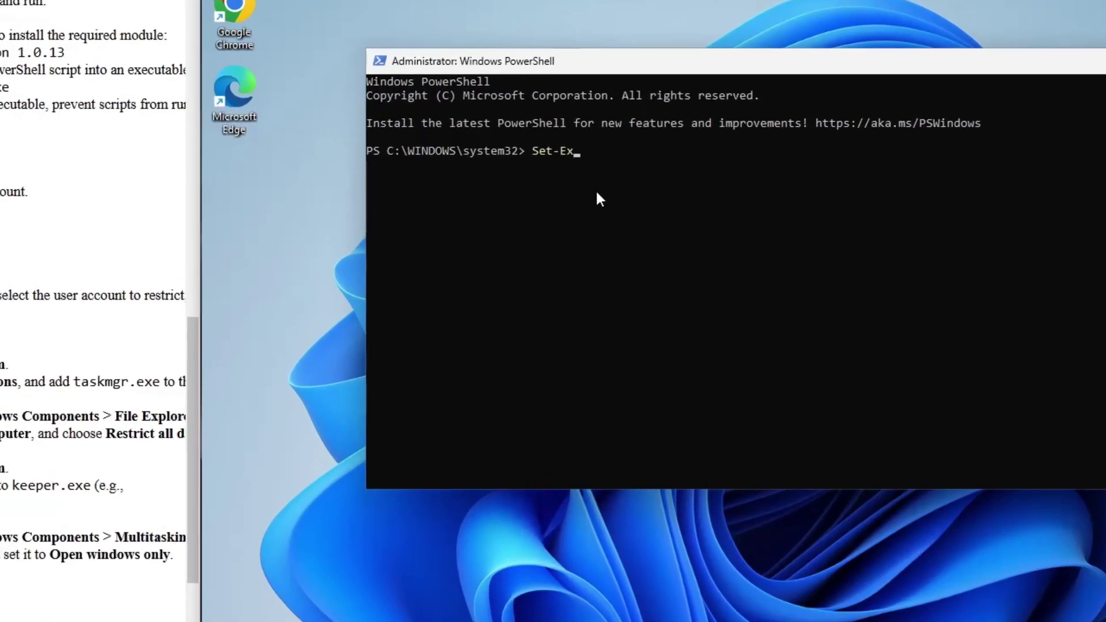
pyautogui.write('utionPolicy Unrestricted')
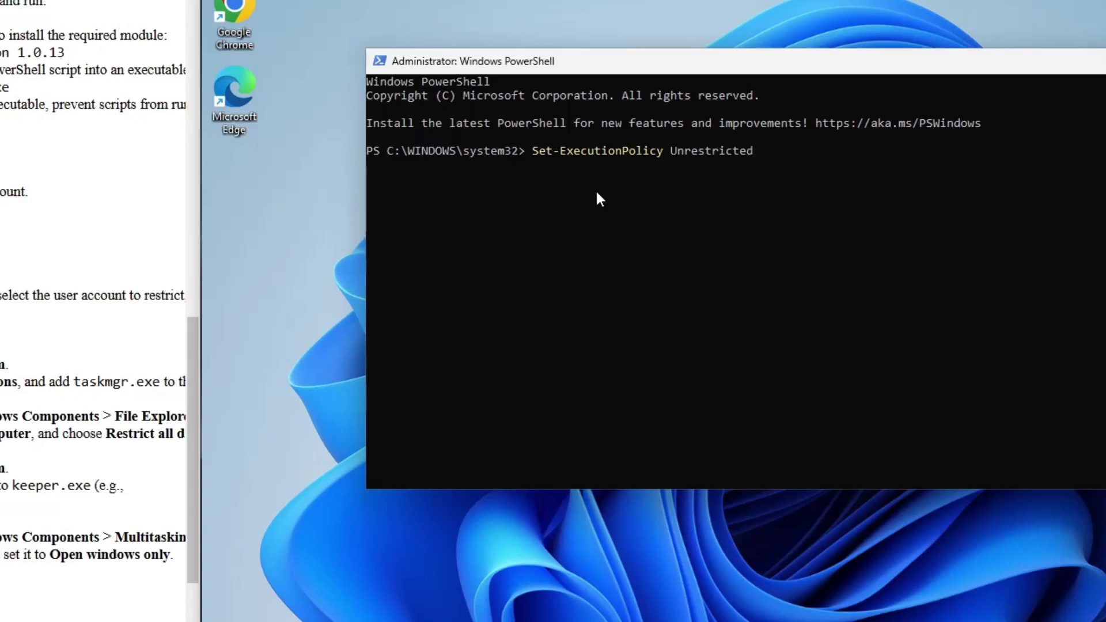
pyautogui.write('A')
pyautogui.press('Return')
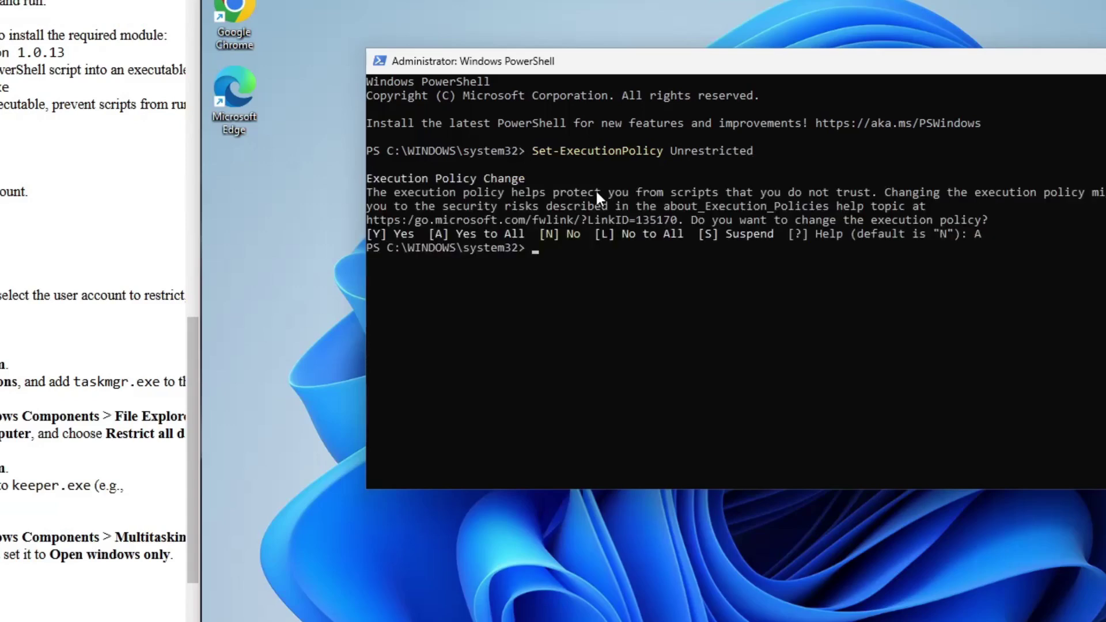
# - Install ps2exe 1.0.13, accepting NuGet (Y) and PSGallery (A), then cd to C:\keepalive
pyautogui.write('Install-Module -Name')
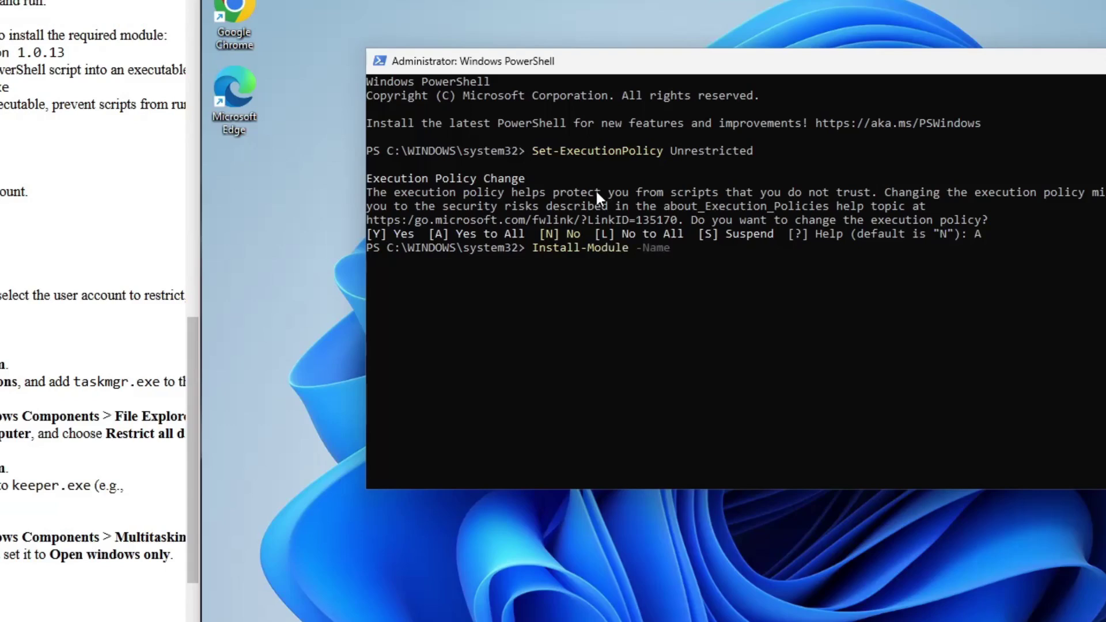
pyautogui.write(' ps2exe -RequiredVersion 1.0.13')
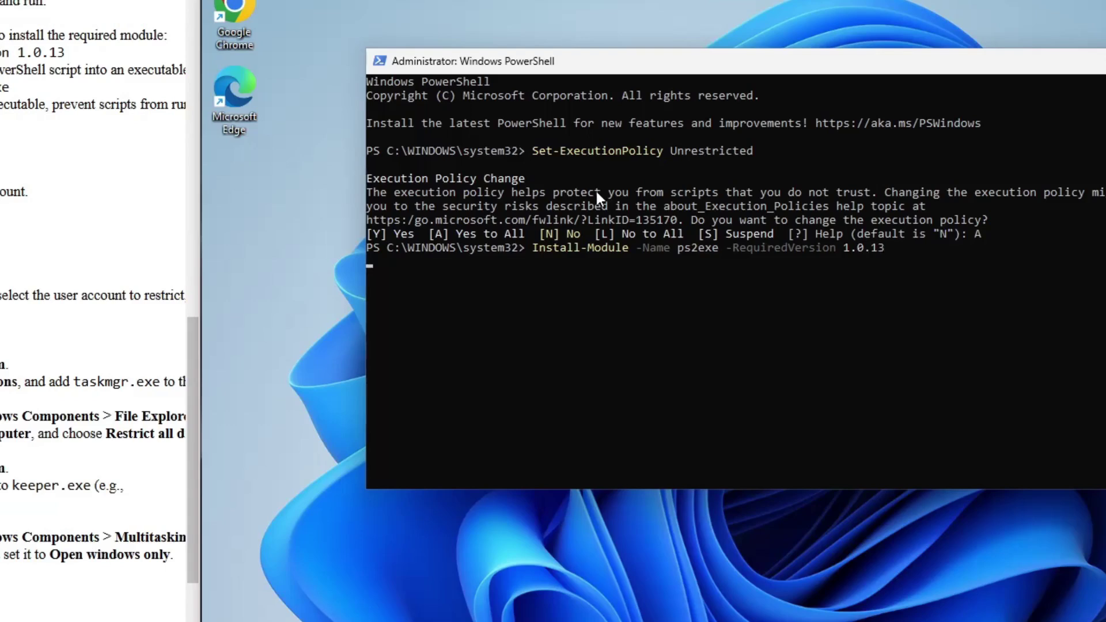
pyautogui.write('Y')
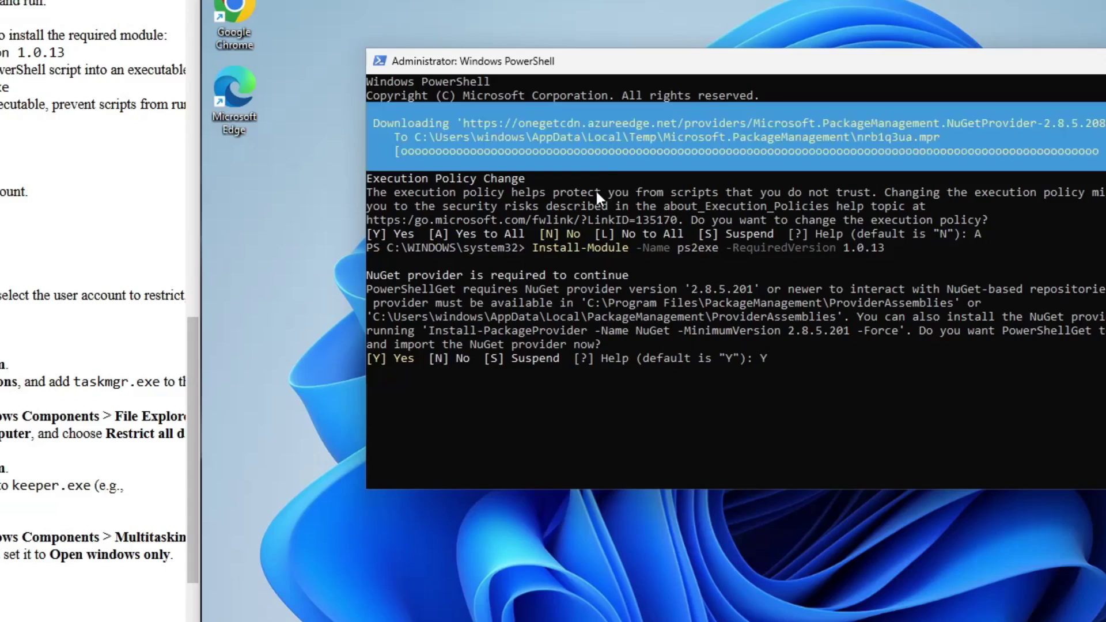
pyautogui.press('Return')
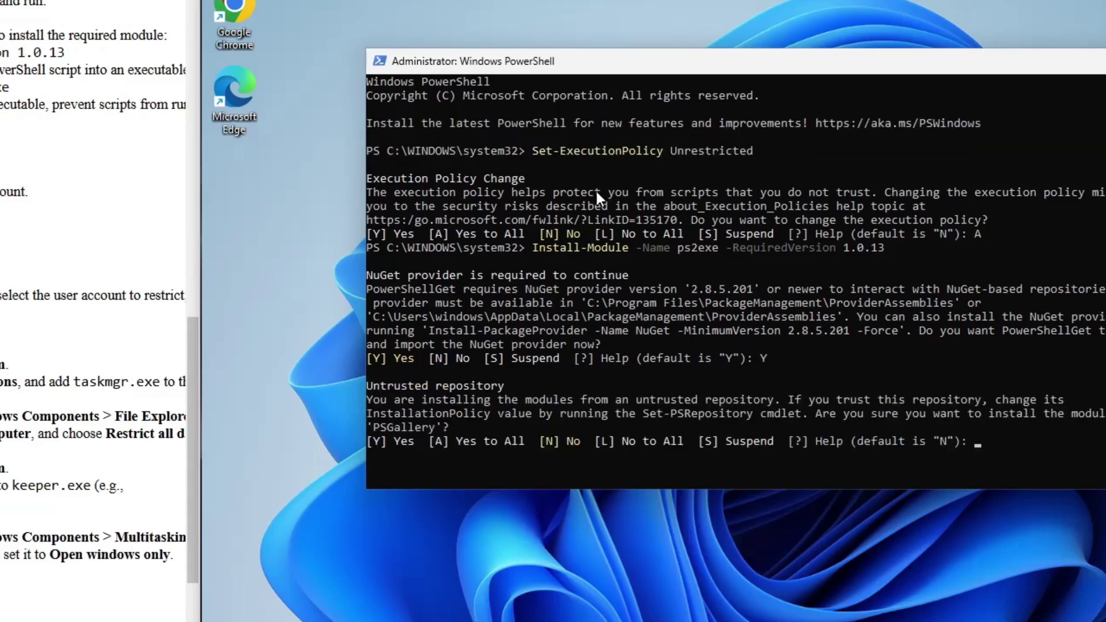
pyautogui.write('A')
pyautogui.press('Return')
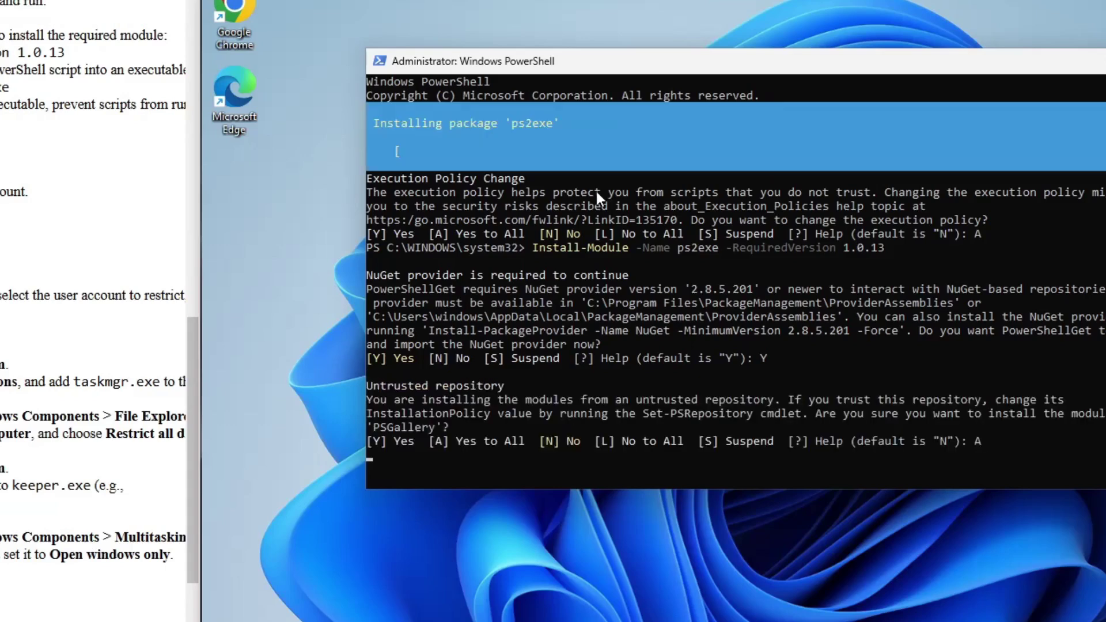
pyautogui.write('cd C')
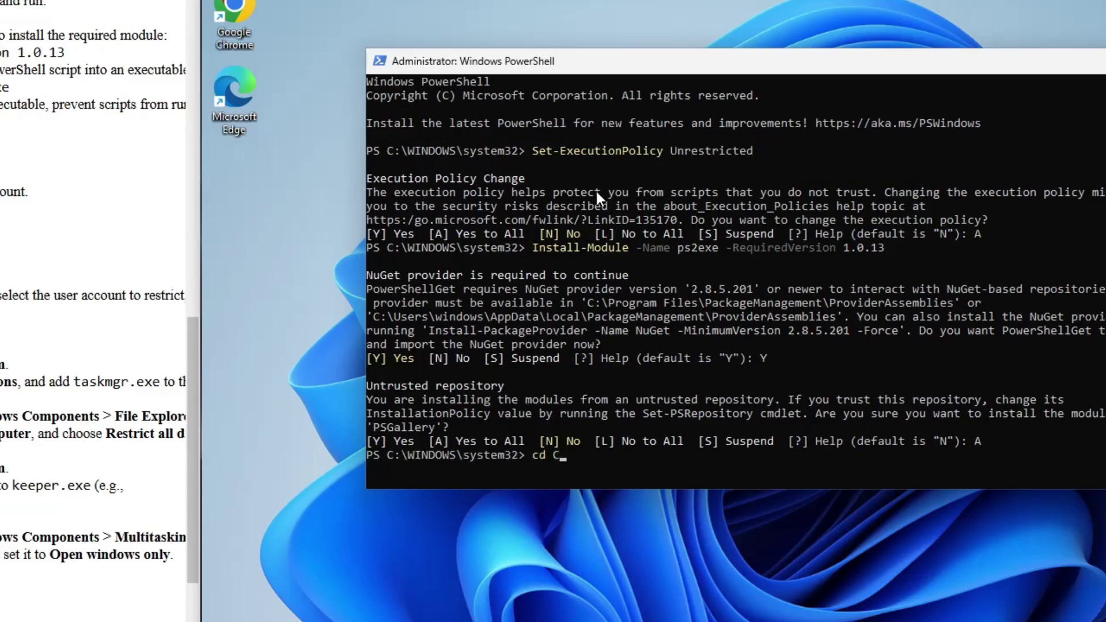
pyautogui.write(':\\keepalive')
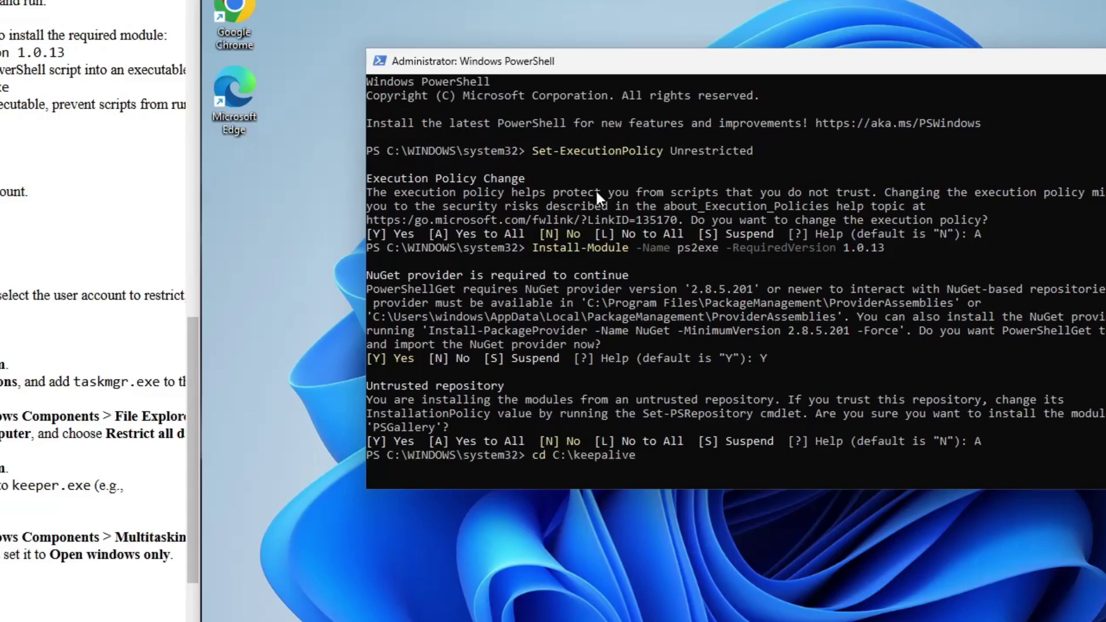
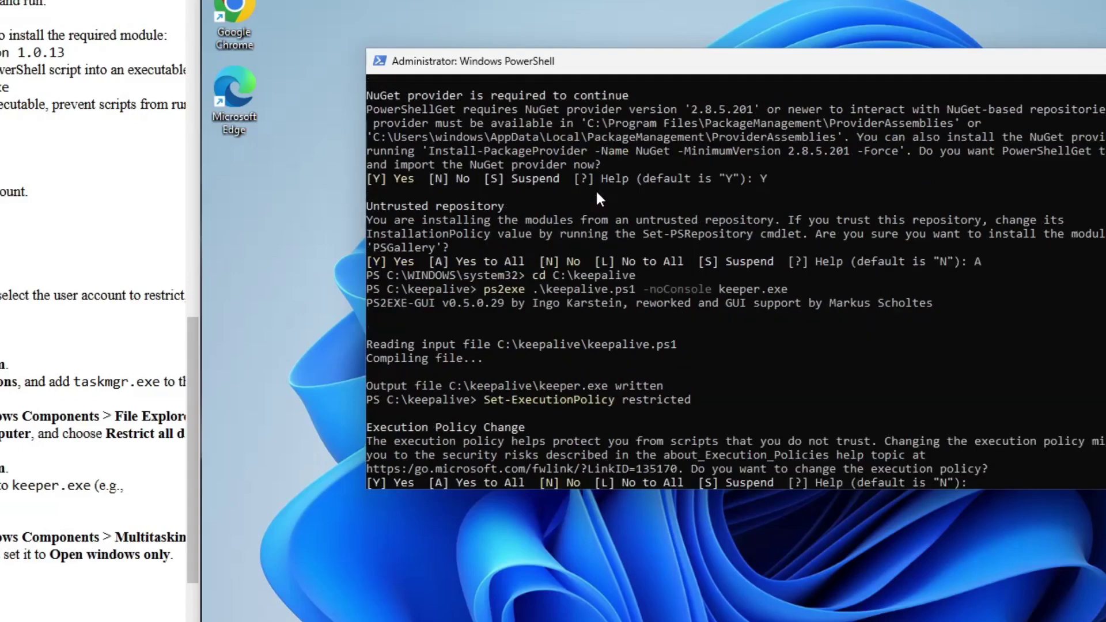
# - Reset the execution policy to Restricted, confirm keeper.exe is in C:\keepalive, and minimize Explorer
pyautogui.write('A')
pyautogui.press('Return')
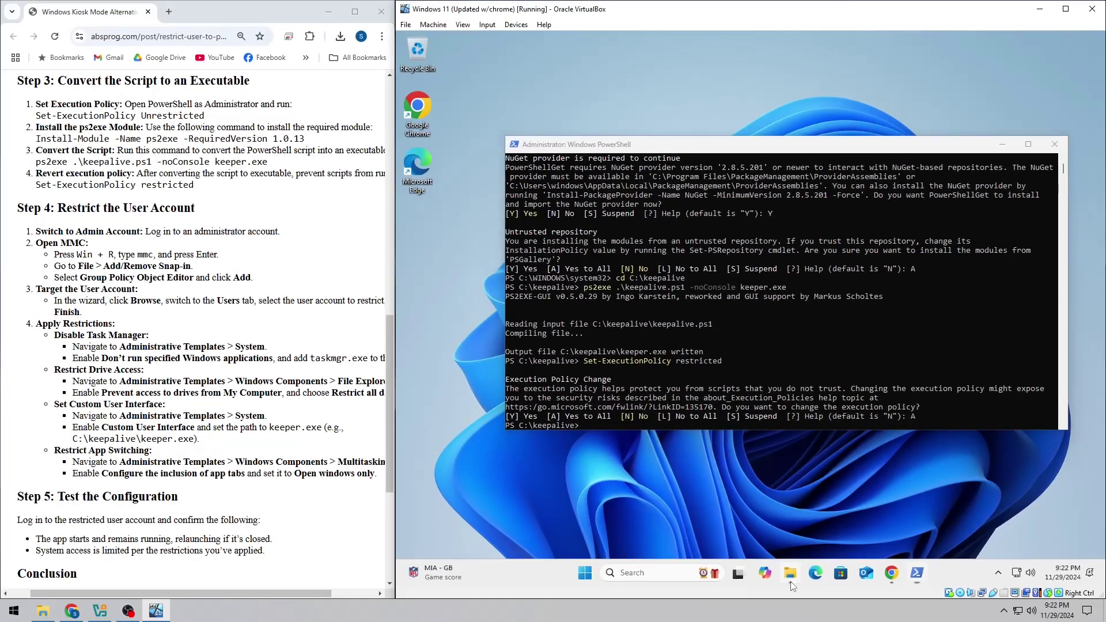
pyautogui.click(790, 572)
pyautogui.click(575, 407)
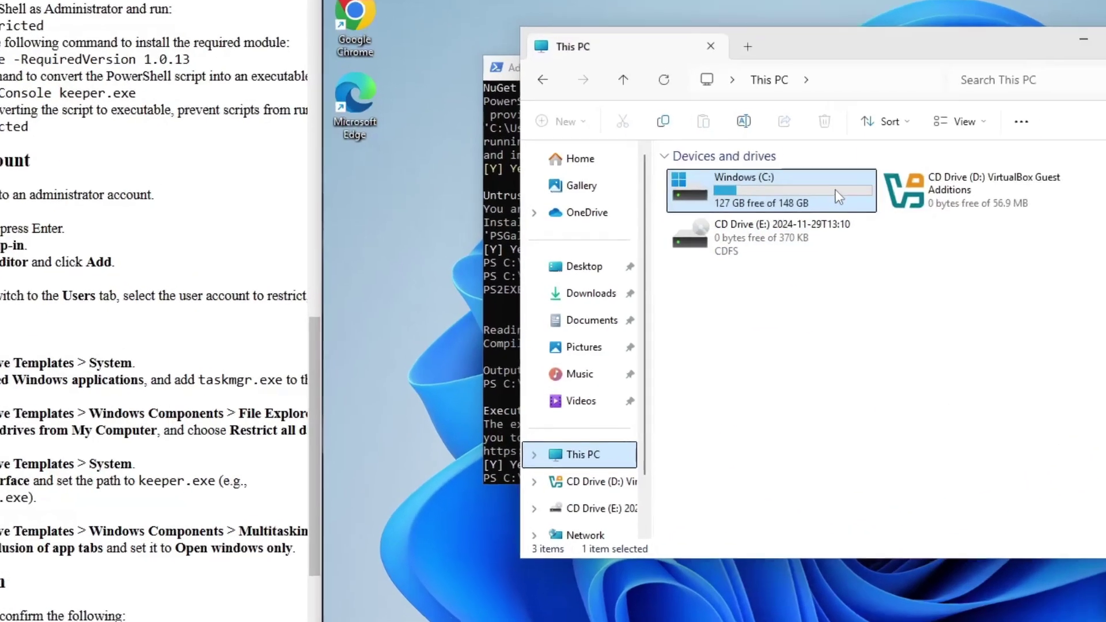
pyautogui.doubleClick(790, 209)
pyautogui.doubleClick(787, 209)
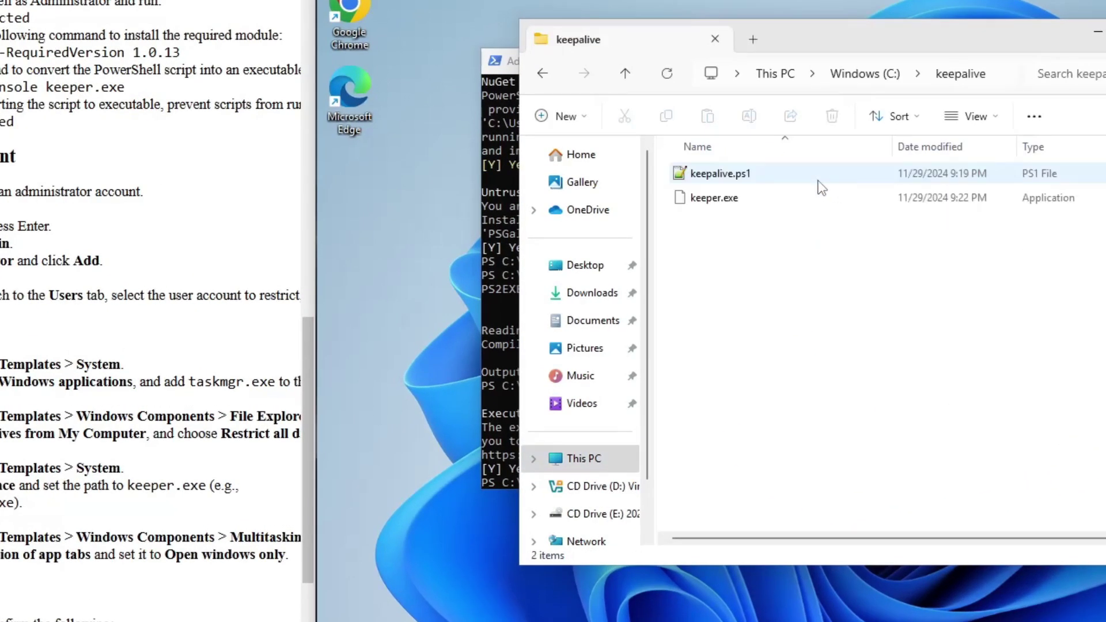
pyautogui.click(776, 202)
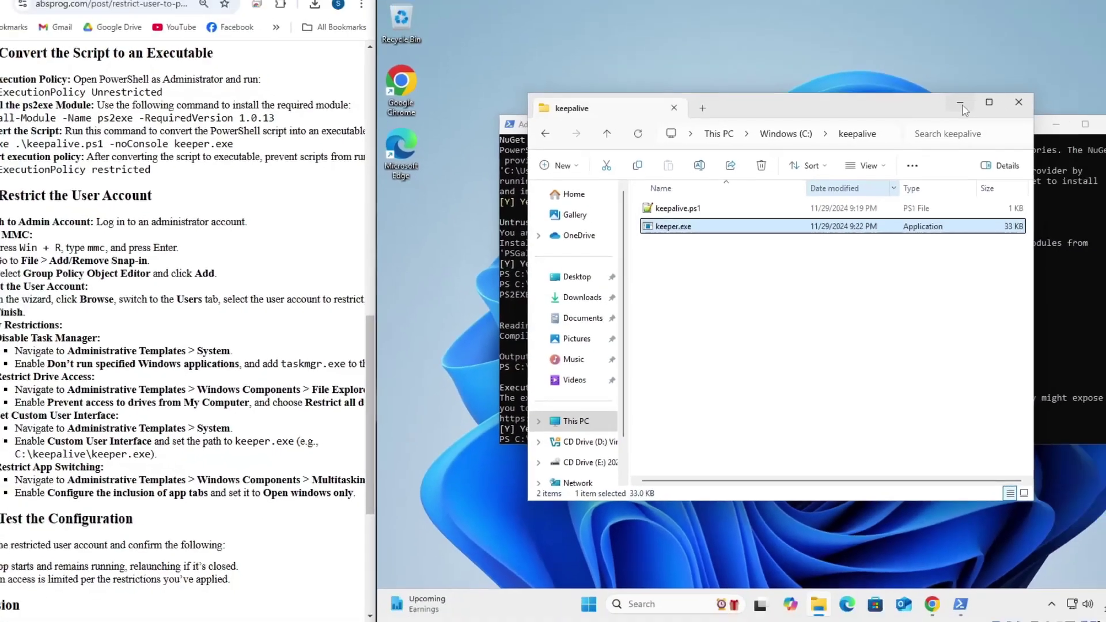
pyautogui.click(960, 103)
# - Minimize PowerShell, sign out, and sign back in with the administrator password
pyautogui.click(1056, 123)
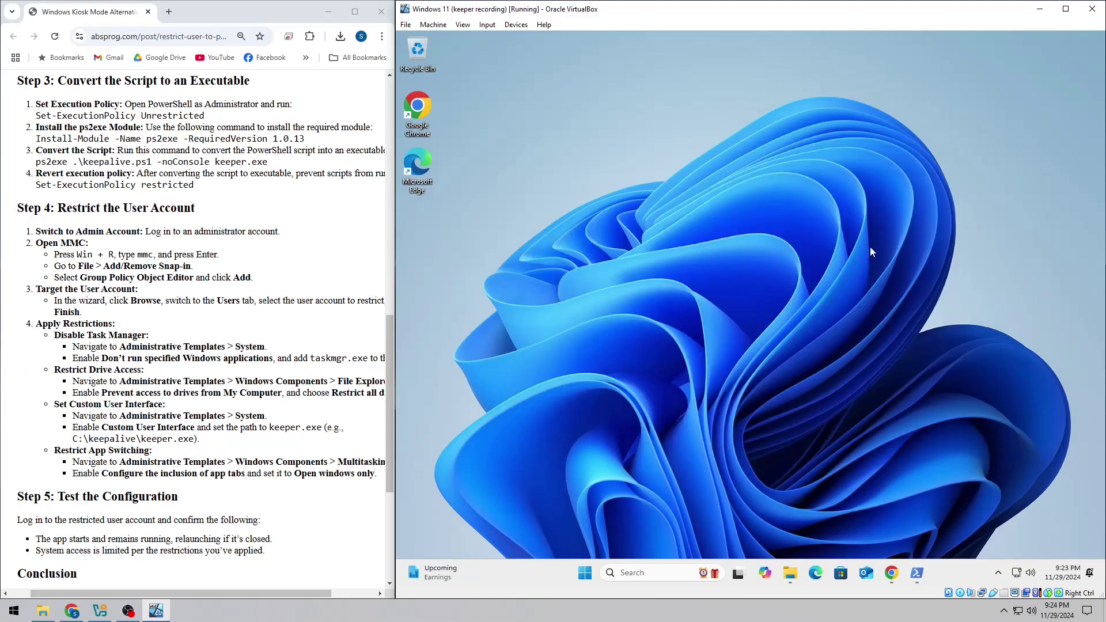
pyautogui.click(585, 573)
pyautogui.click(628, 532)
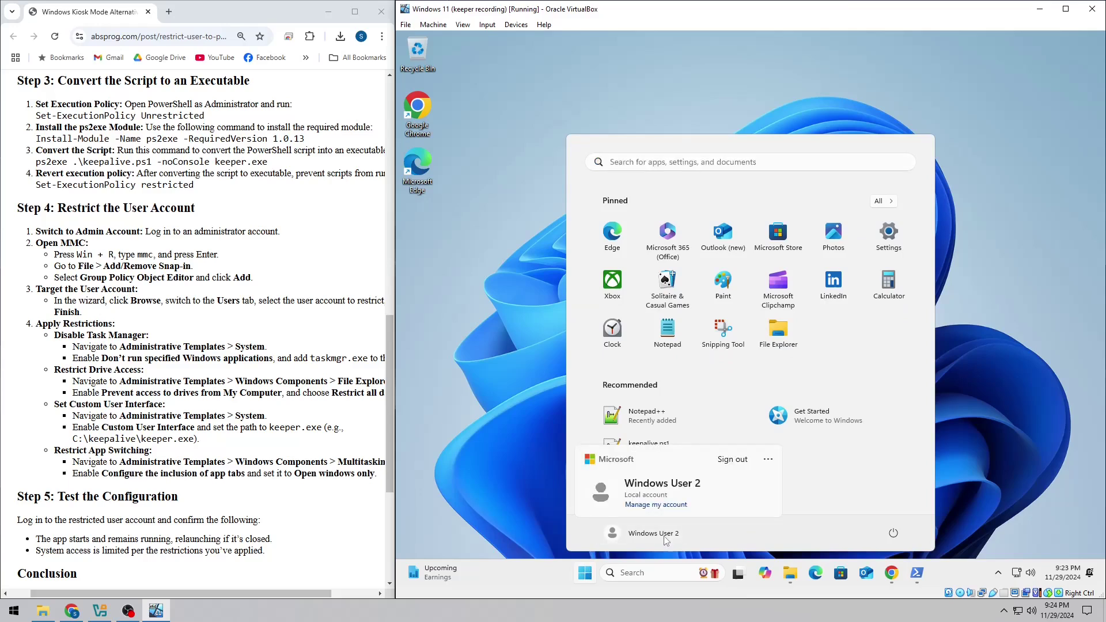
pyautogui.click(783, 488)
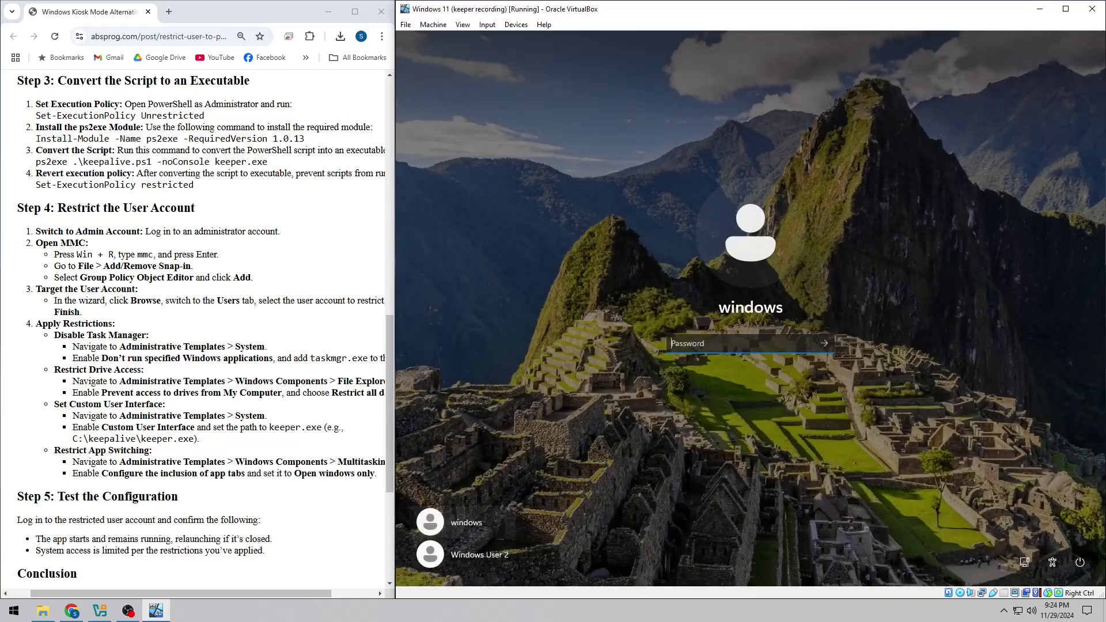
pyautogui.write('1')
pyautogui.press('Return')
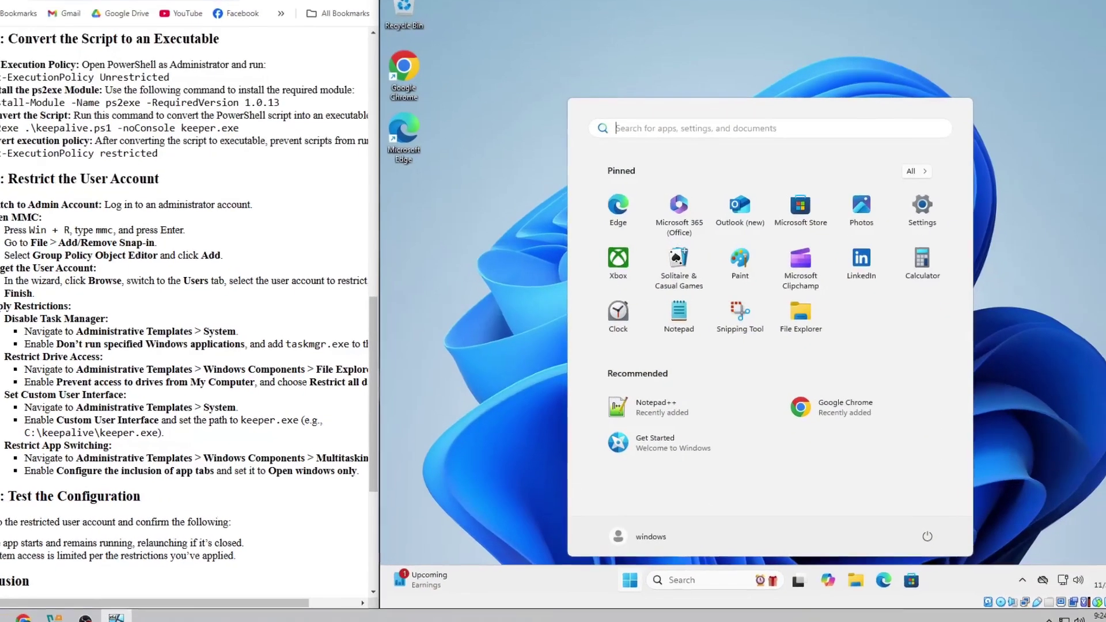
# - Launch the Group Policy editor by running gpedit.msc from the Run dialog
pyautogui.click(500, 475)
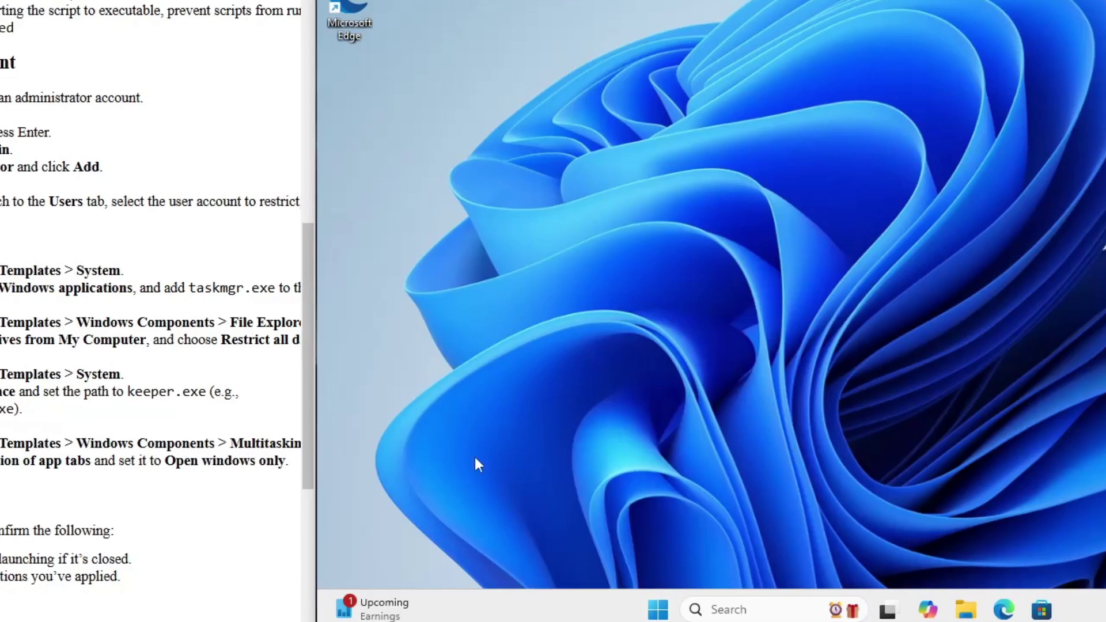
pyautogui.click(739, 610)
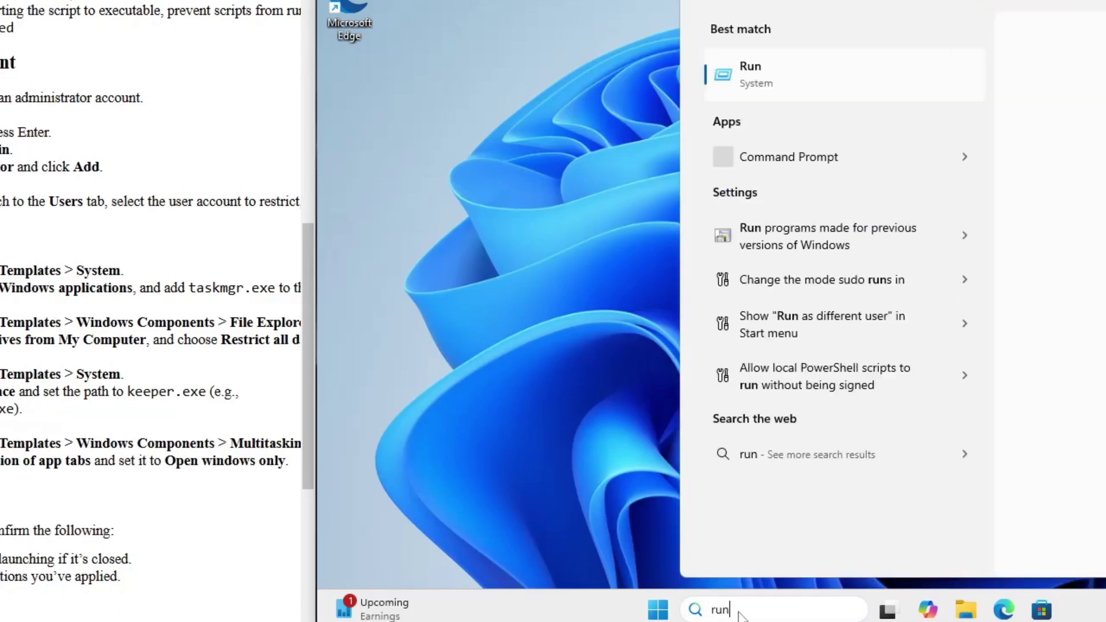
pyautogui.press('Return')
pyautogui.write('gpedit.msc')
pyautogui.press('Return')
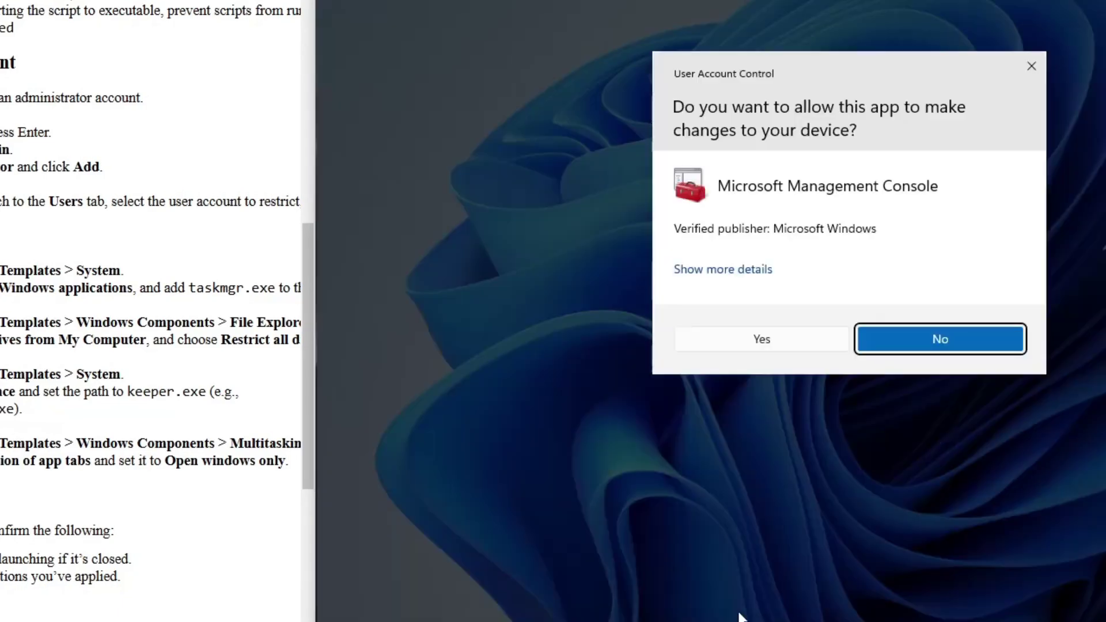
# - Approve UAC and add a Group Policy Object Editor snap-in targeting local user user2
pyautogui.click(817, 344)
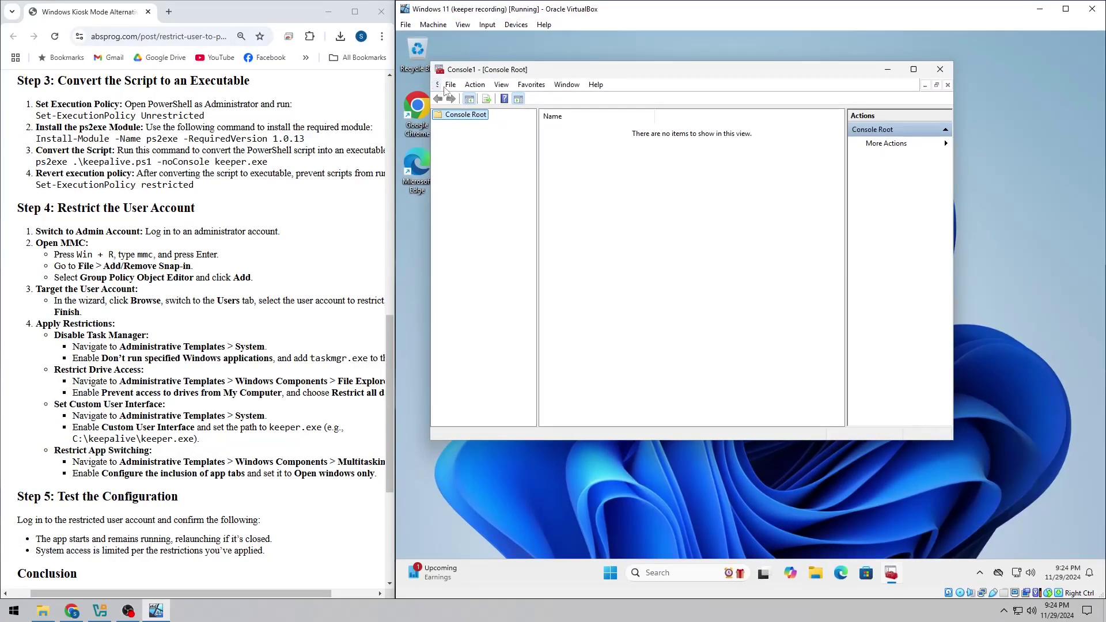
pyautogui.click(447, 68)
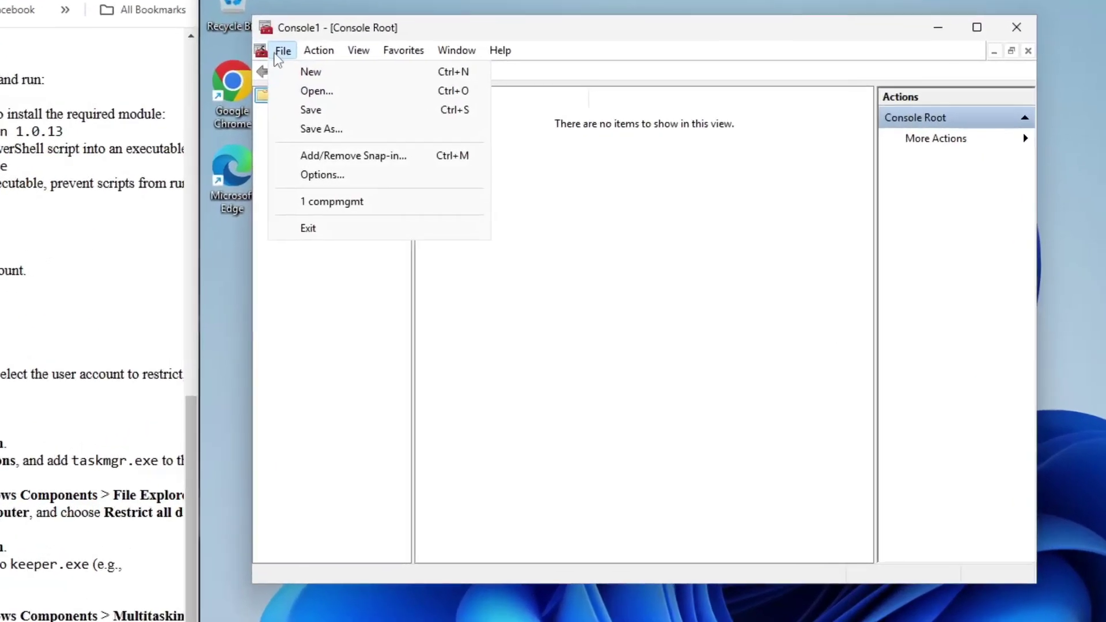
pyautogui.click(403, 156)
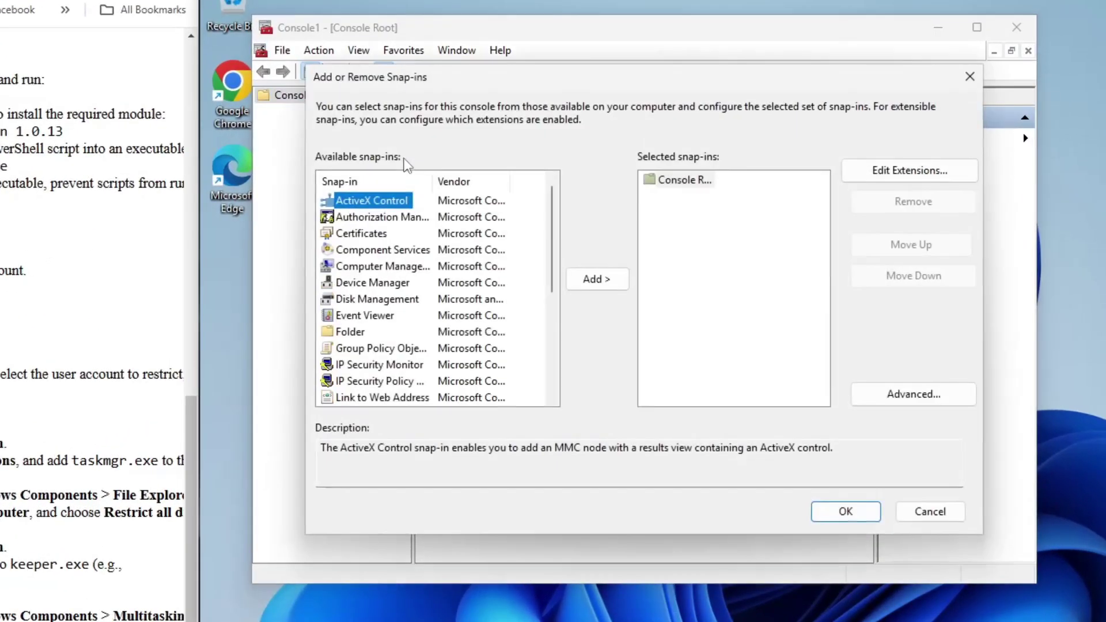
pyautogui.click(417, 350)
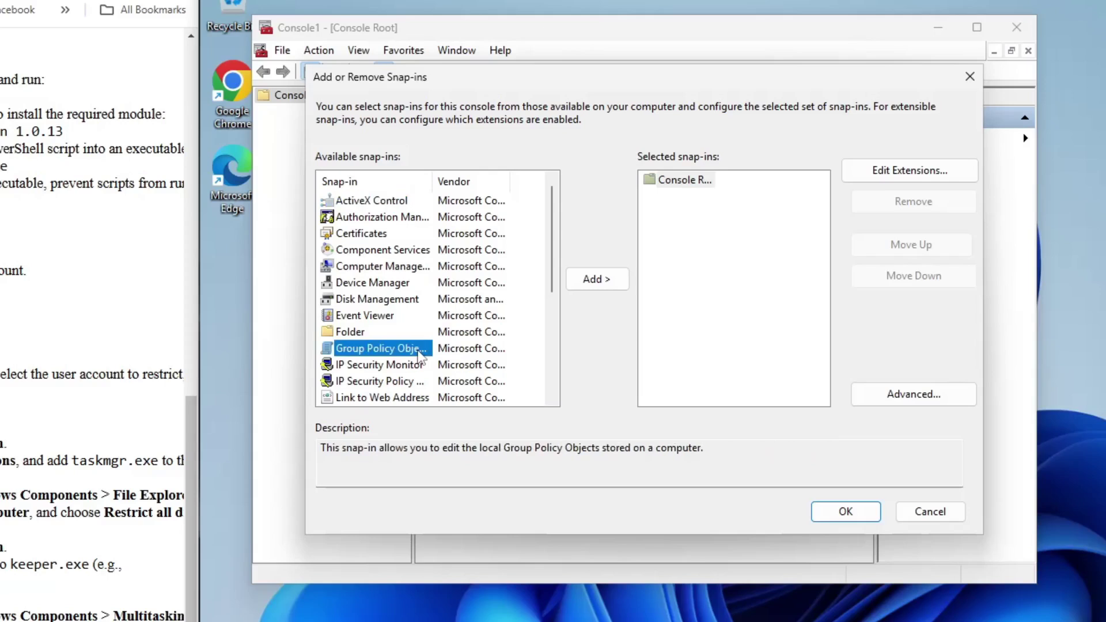
pyautogui.click(605, 283)
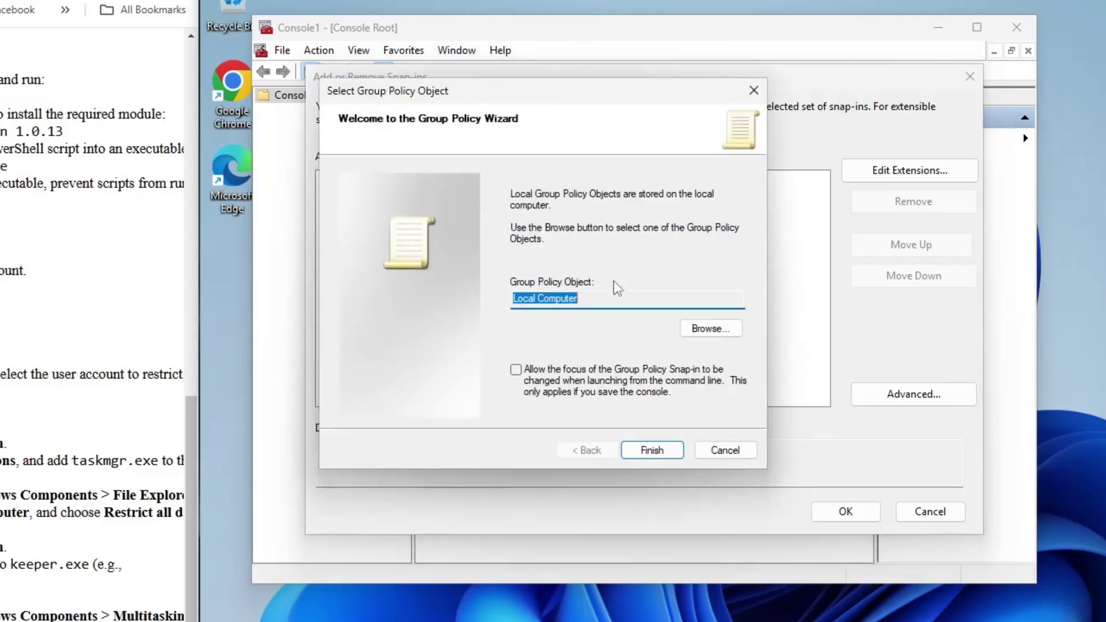
pyautogui.click(695, 333)
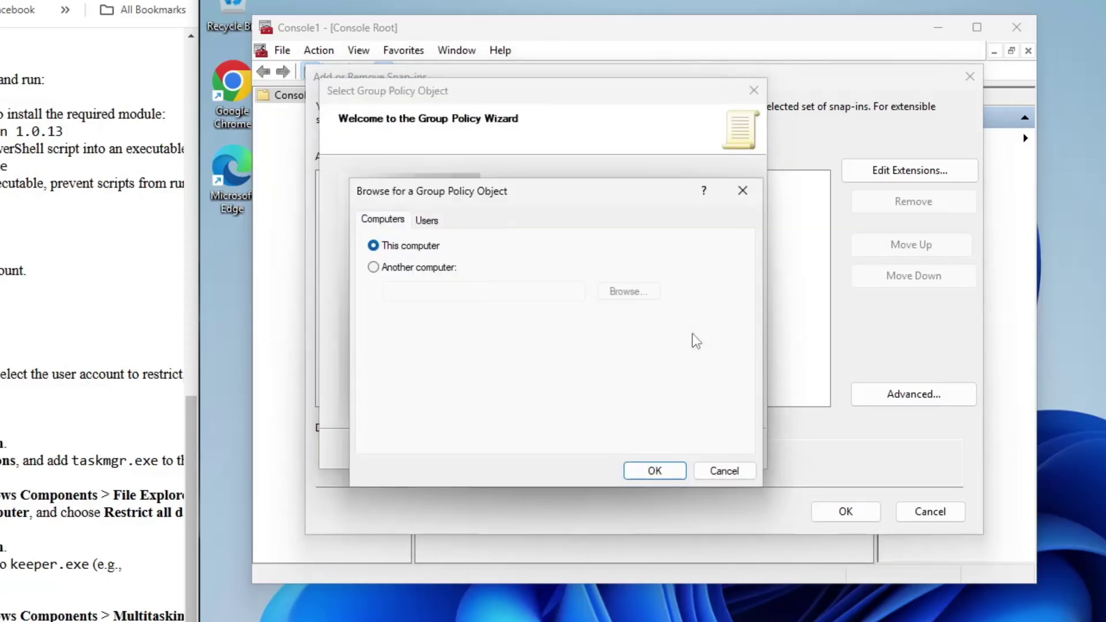
pyautogui.click(427, 220)
pyautogui.click(409, 316)
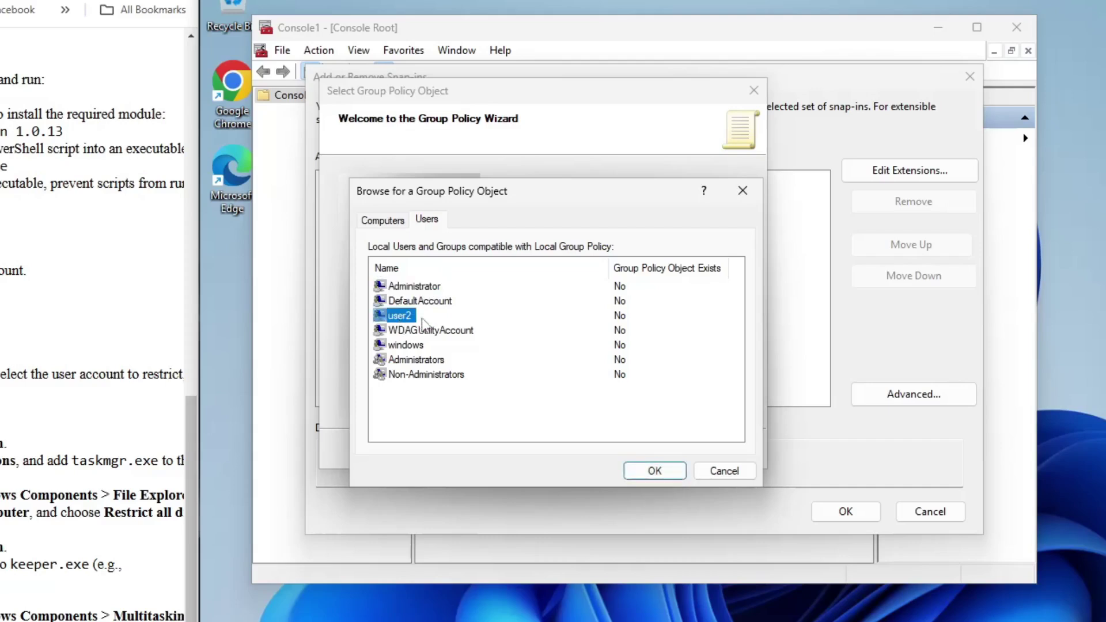
pyautogui.click(668, 469)
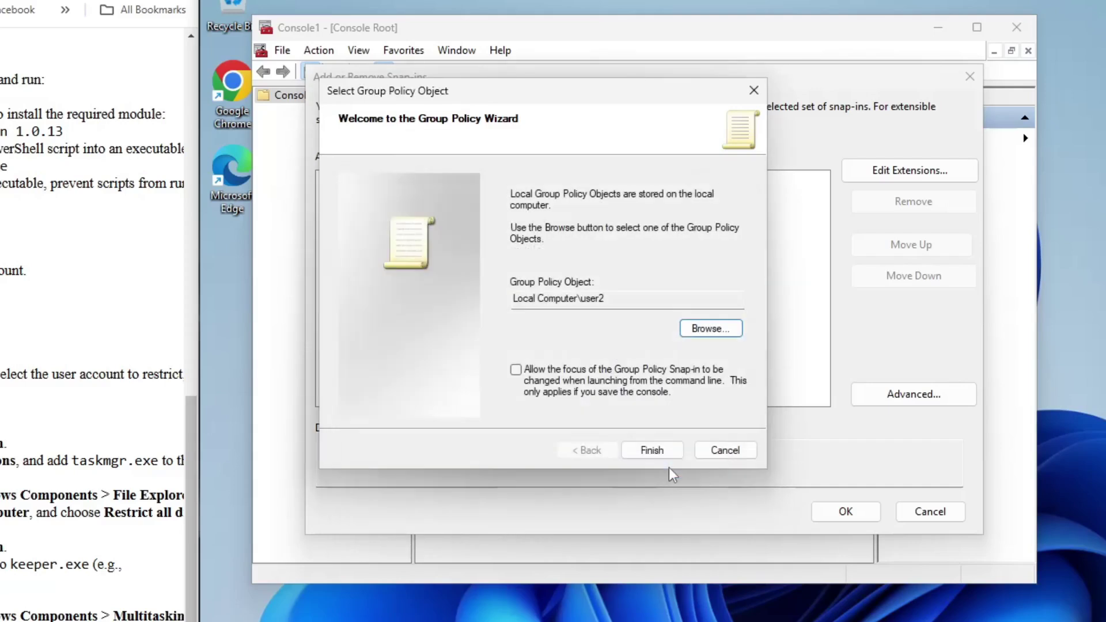
pyautogui.click(662, 452)
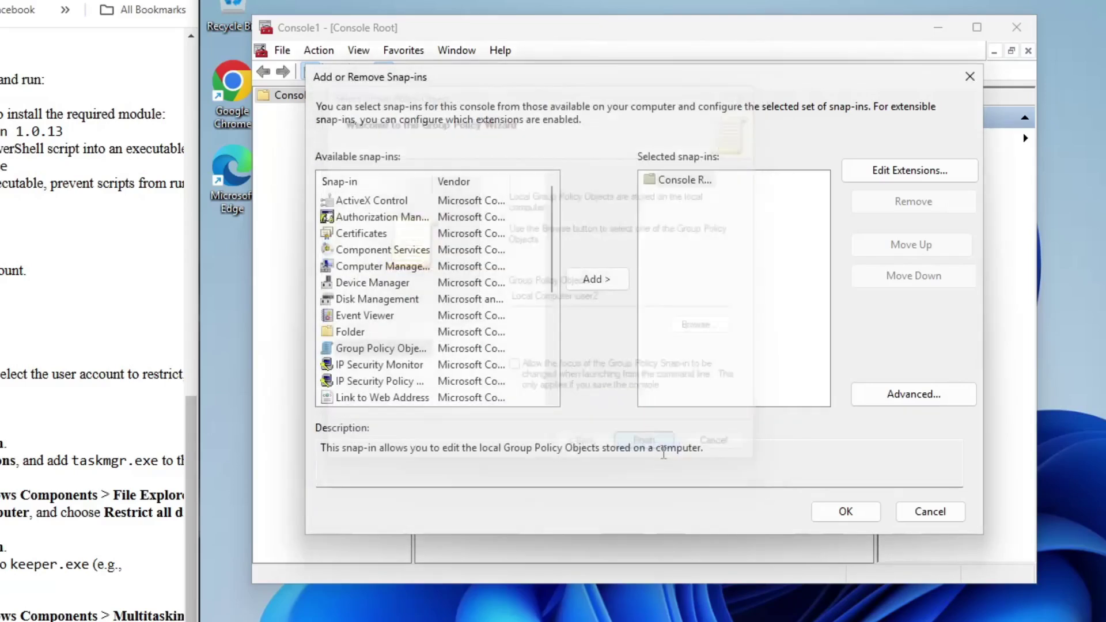
pyautogui.click(840, 512)
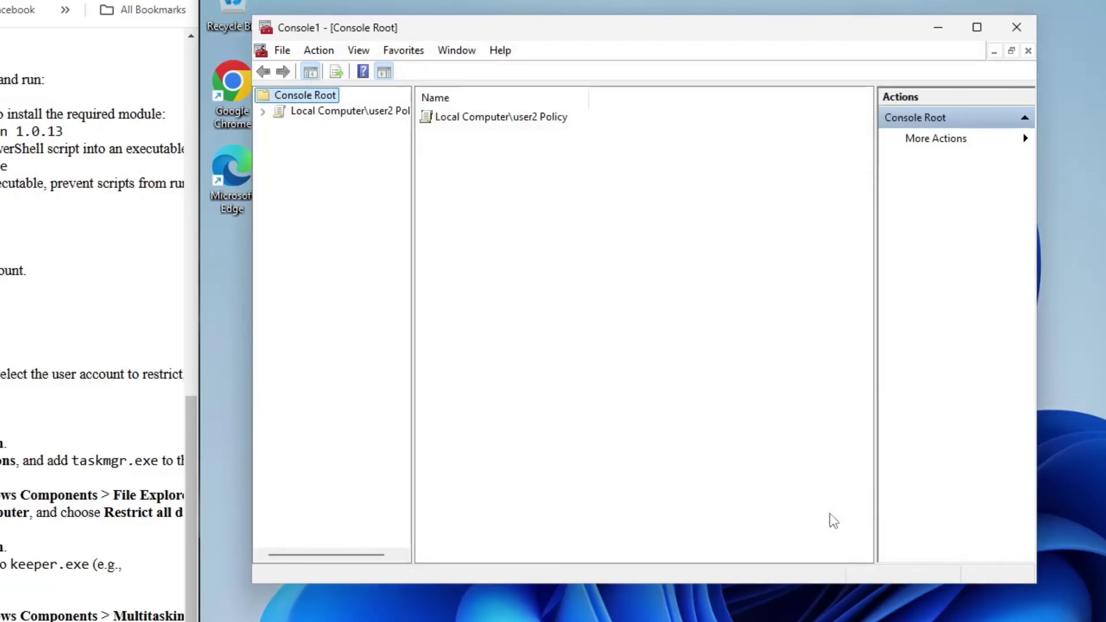
# - Open 'Don't run specified Windows applications' under user2's Administrative Templates > System
pyautogui.doubleClick(382, 112)
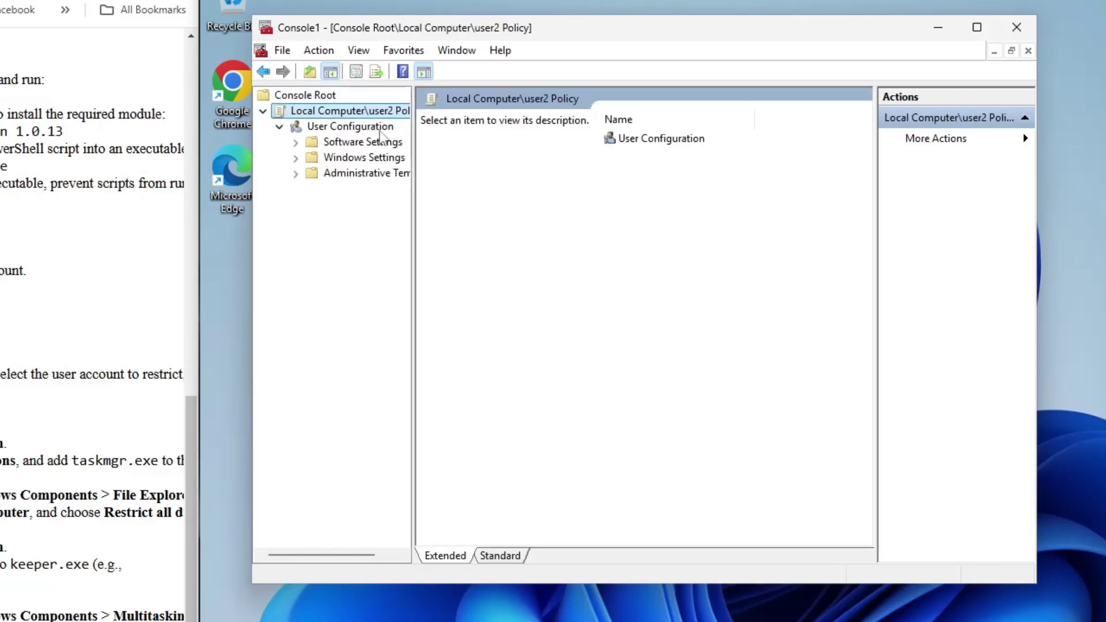
pyautogui.click(371, 174)
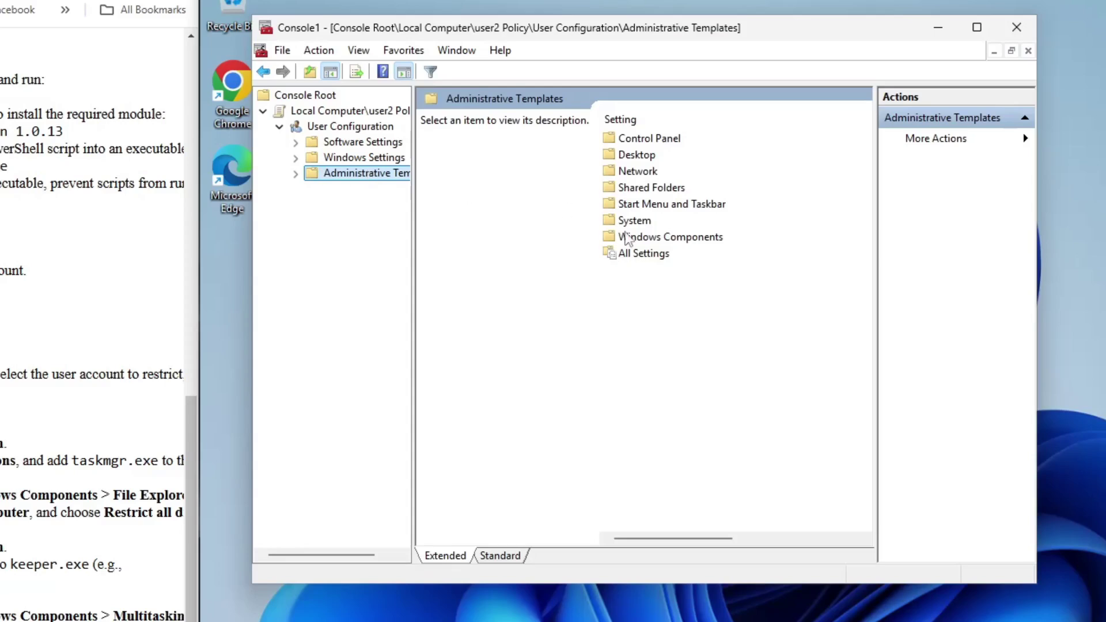
pyautogui.click(629, 226)
pyautogui.doubleClick(628, 226)
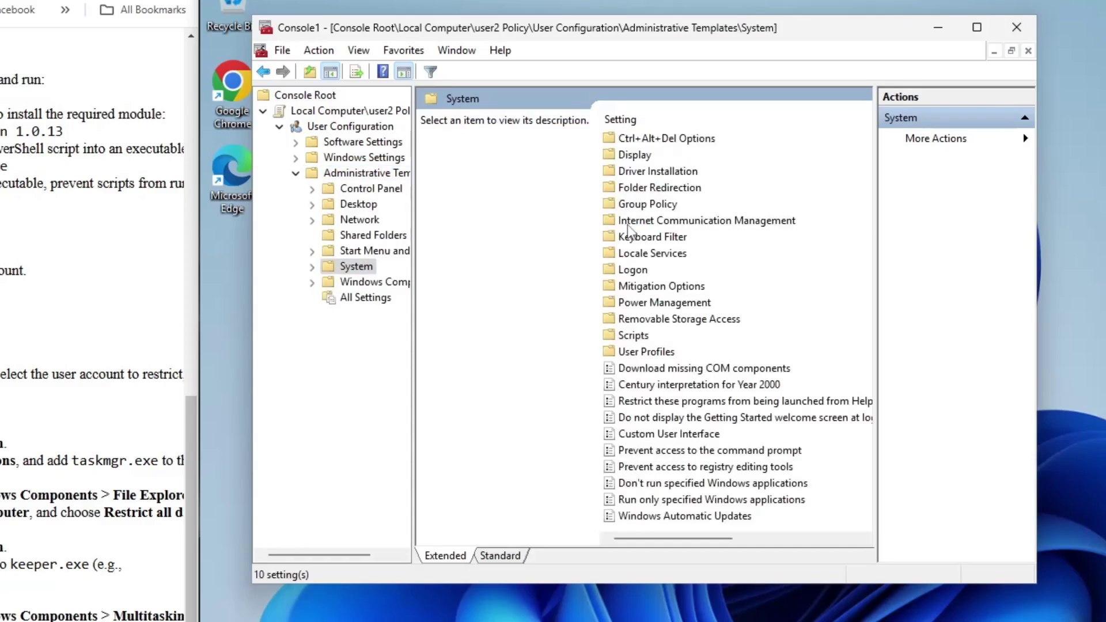
pyautogui.click(794, 483)
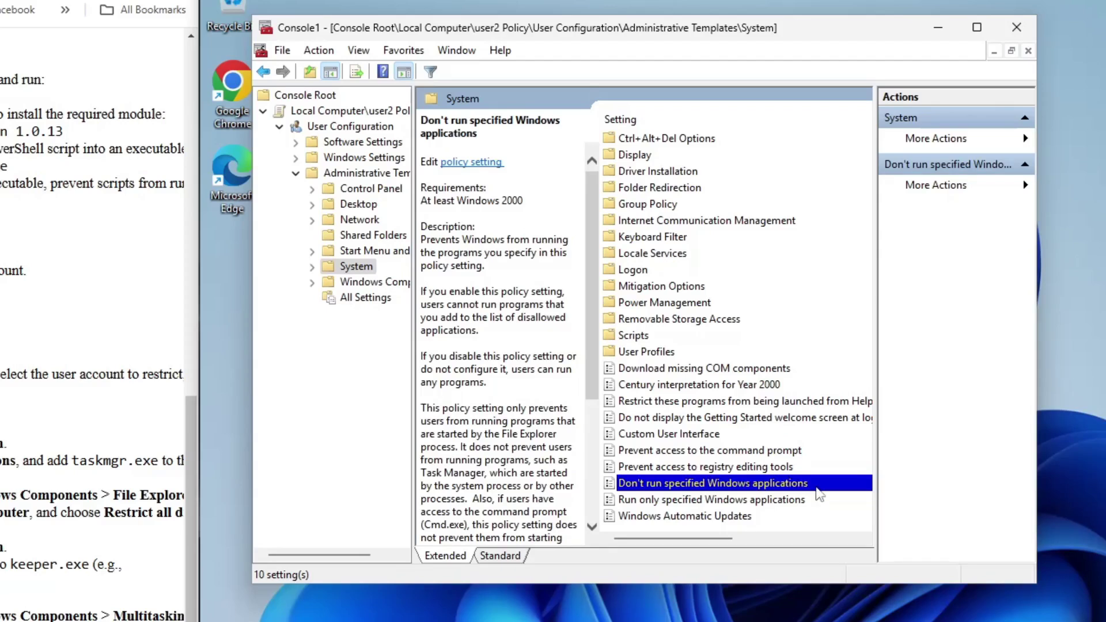
pyautogui.doubleClick(817, 488)
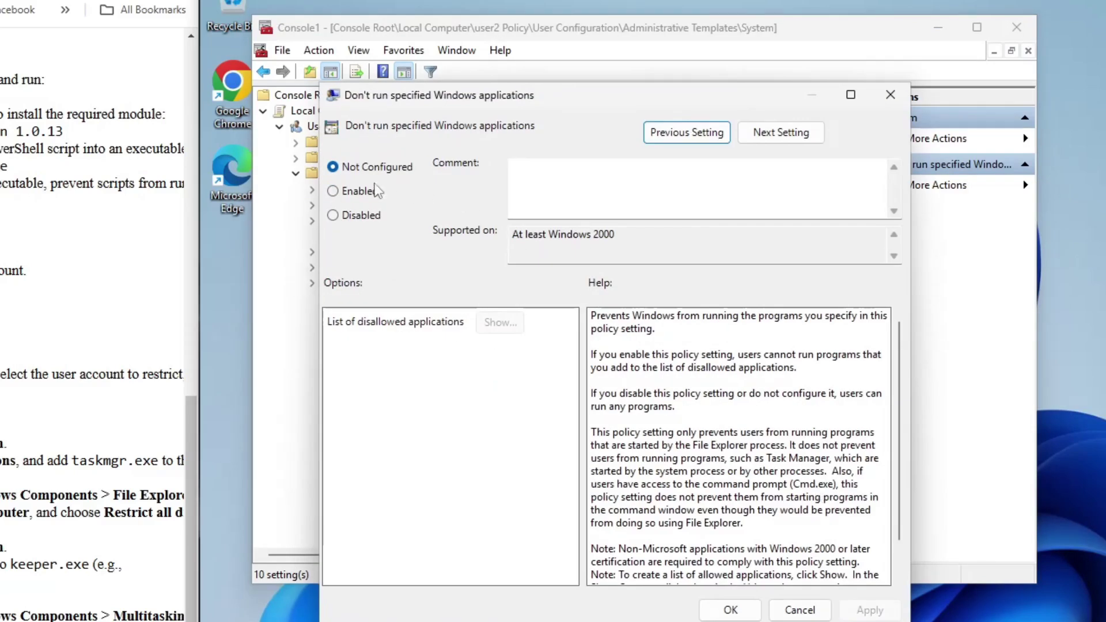
# - Enable the policy with taskmgr.exe as the disallowed application and apply it
pyautogui.click(353, 192)
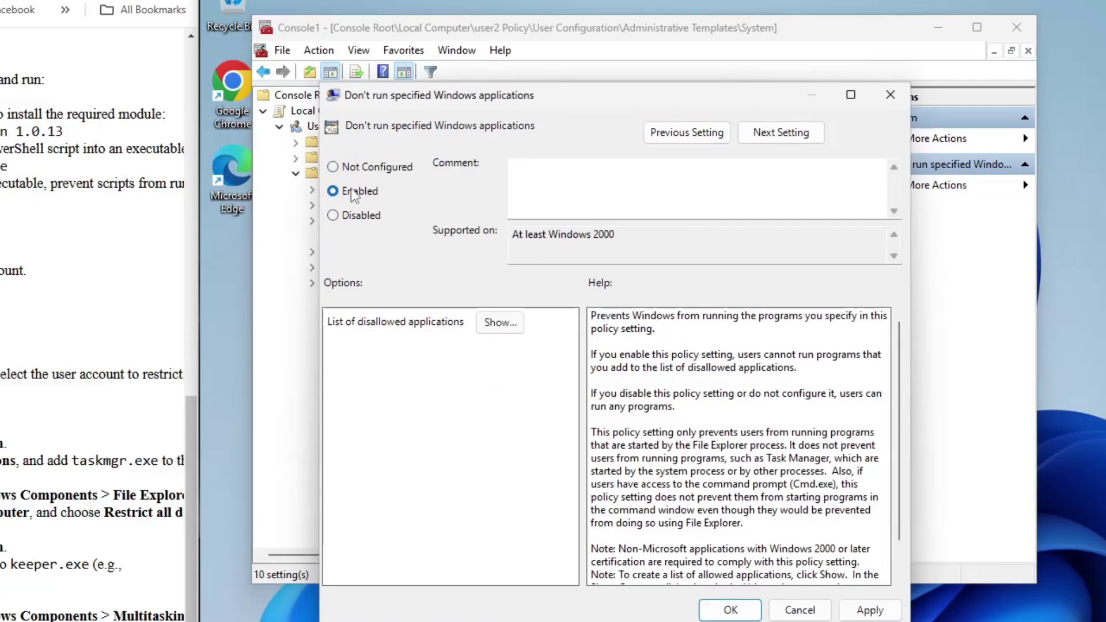
pyautogui.click(498, 321)
pyautogui.click(426, 199)
pyautogui.write('taskmgr.exe')
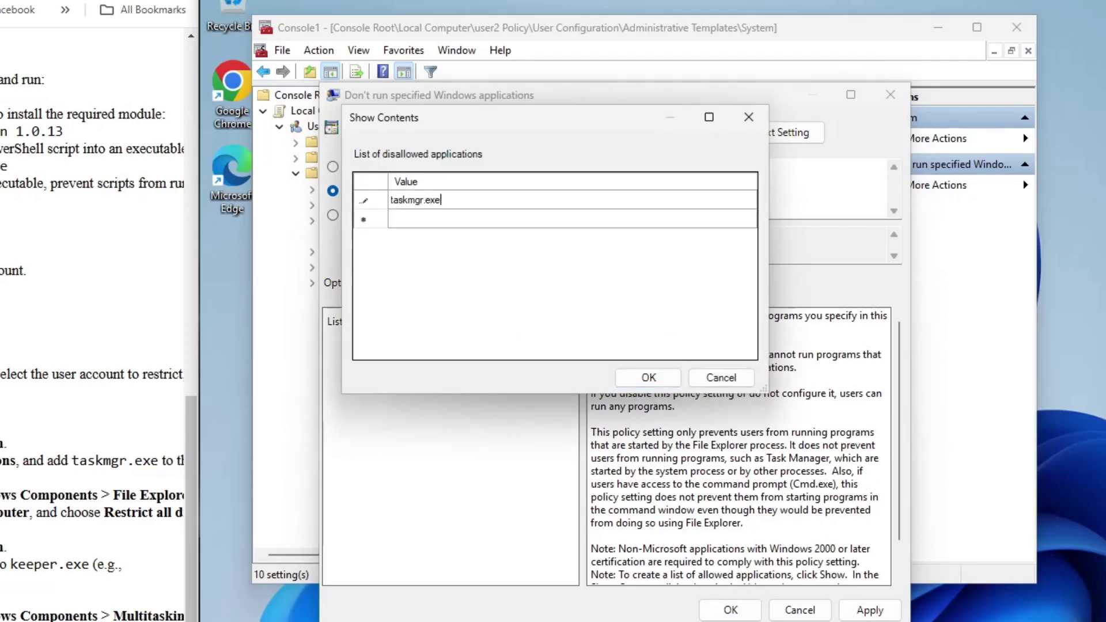
pyautogui.click(673, 377)
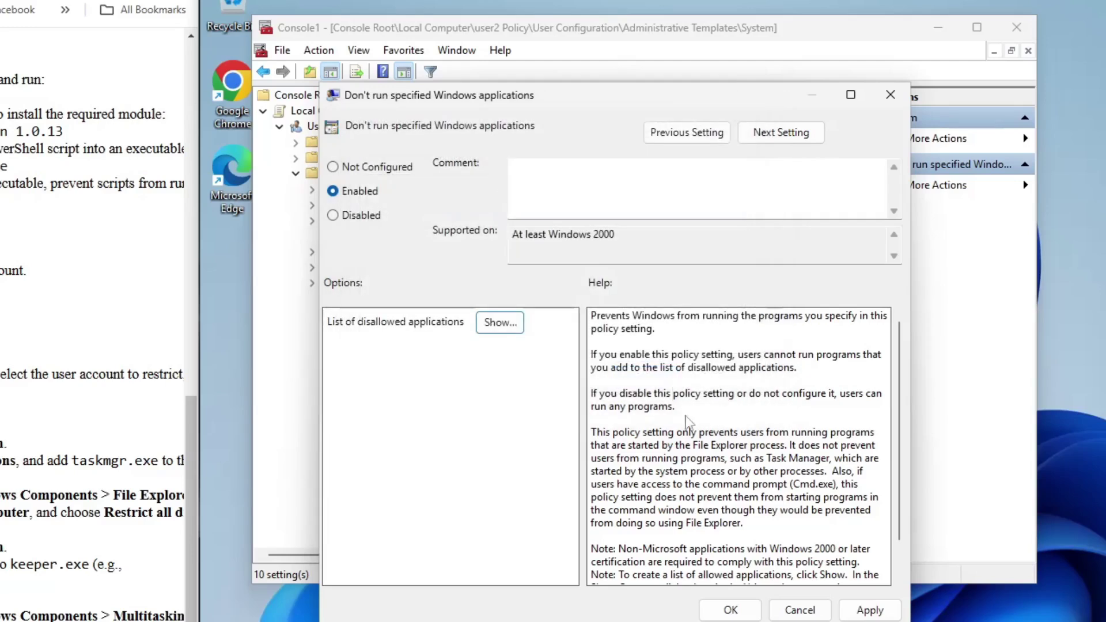
pyautogui.click(870, 610)
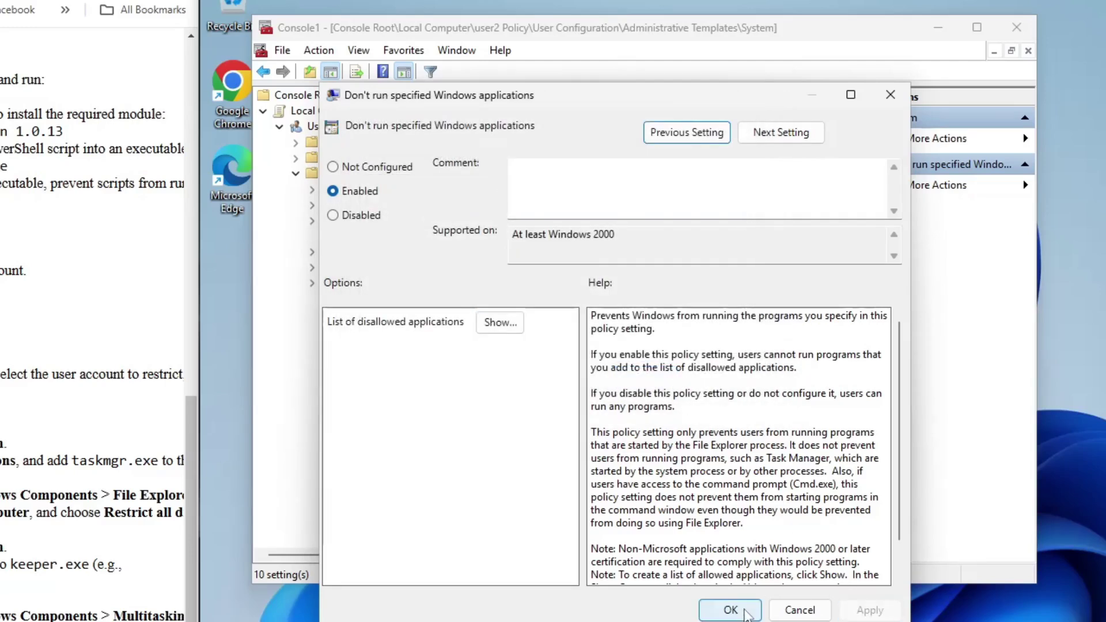
pyautogui.click(730, 610)
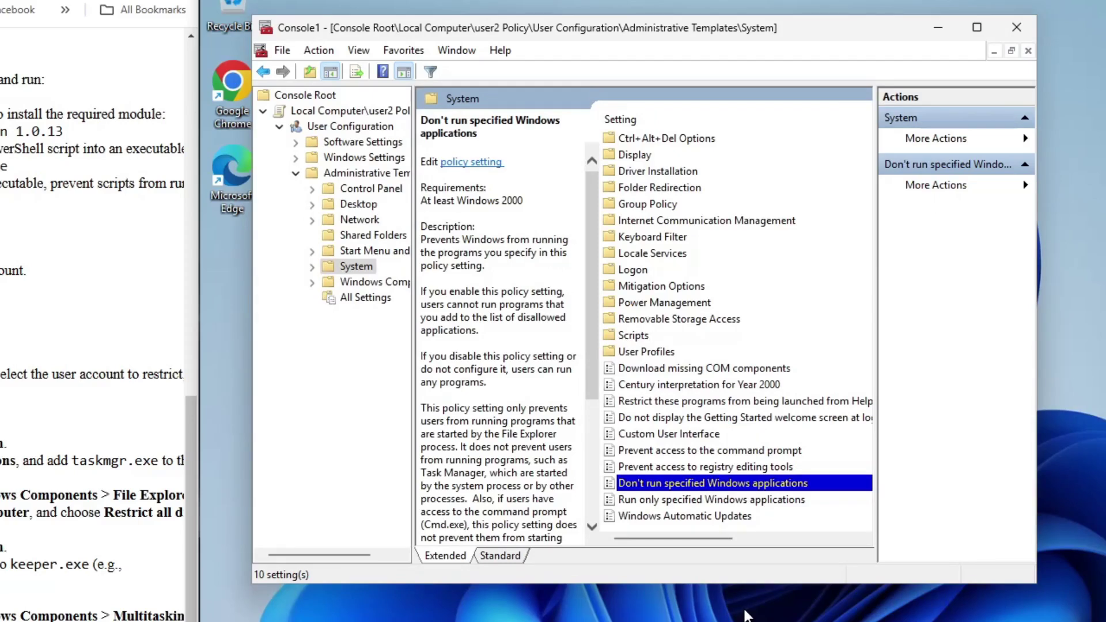
# - Open 'Prevent access to drives from My Computer' under Windows Components > File Explorer
pyautogui.click(372, 175)
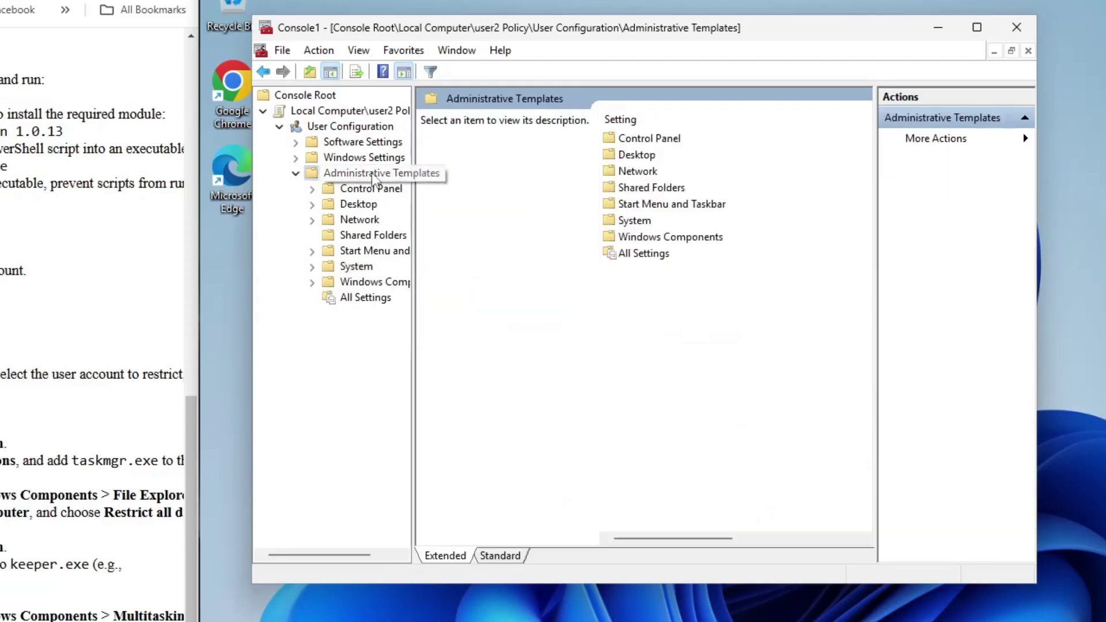
pyautogui.doubleClick(701, 237)
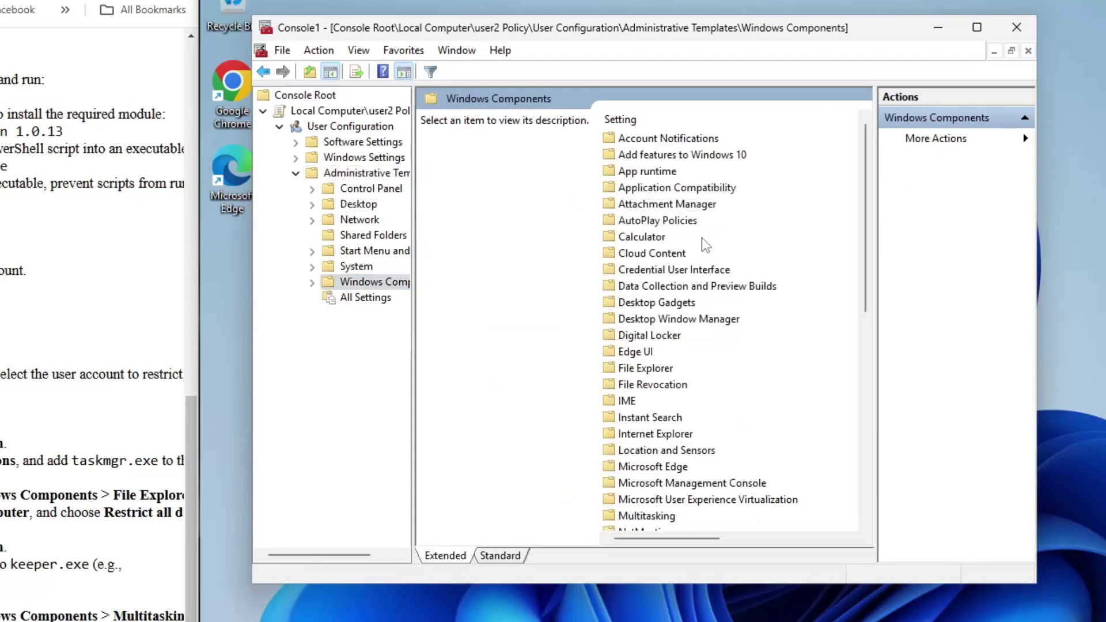
pyautogui.doubleClick(675, 370)
pyautogui.scroll(-5, 677, 375)
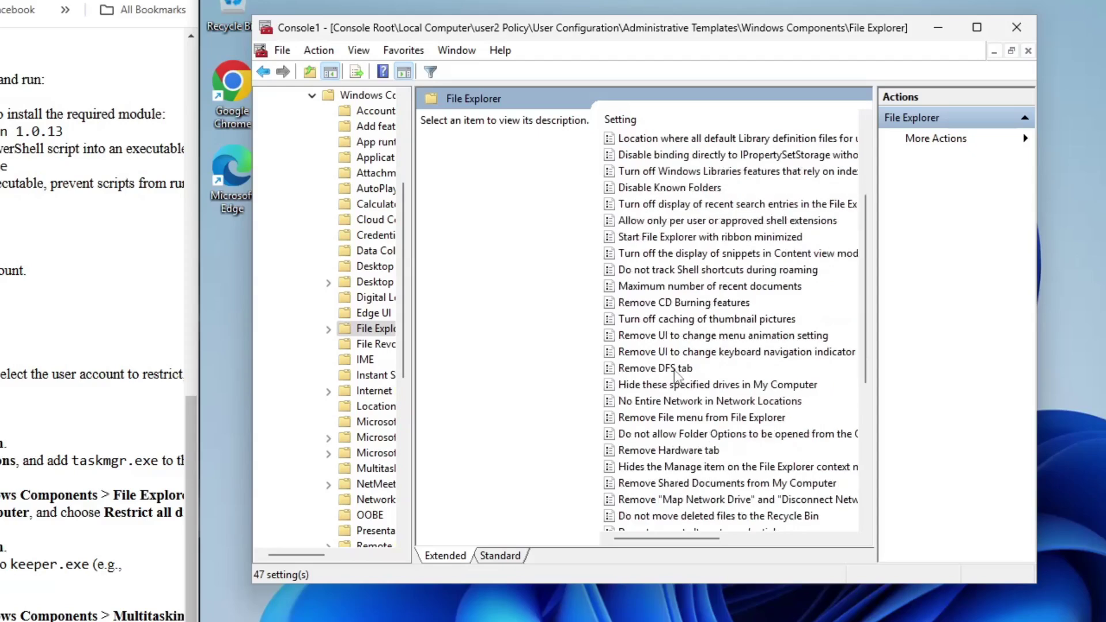
pyautogui.click(766, 467)
pyautogui.press('p')
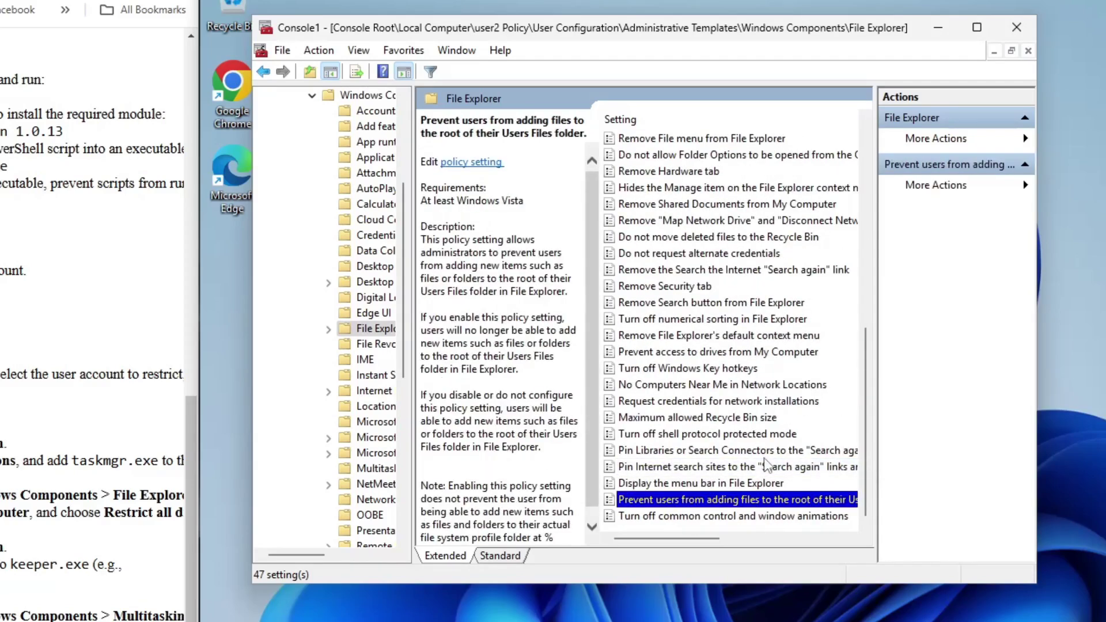
pyautogui.press('p')
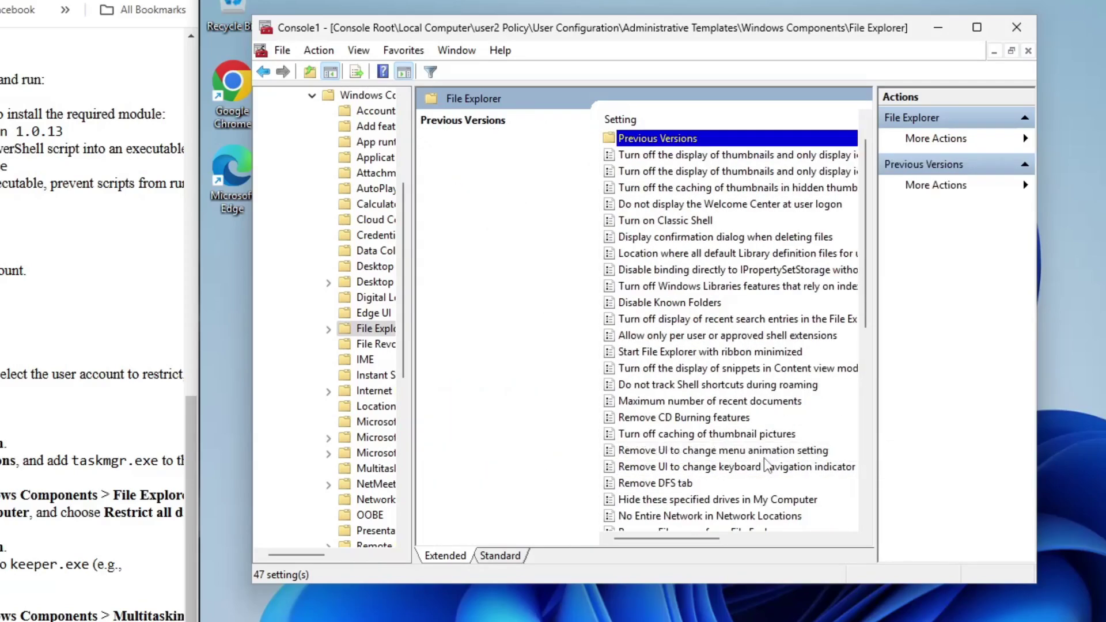
pyautogui.press('p')
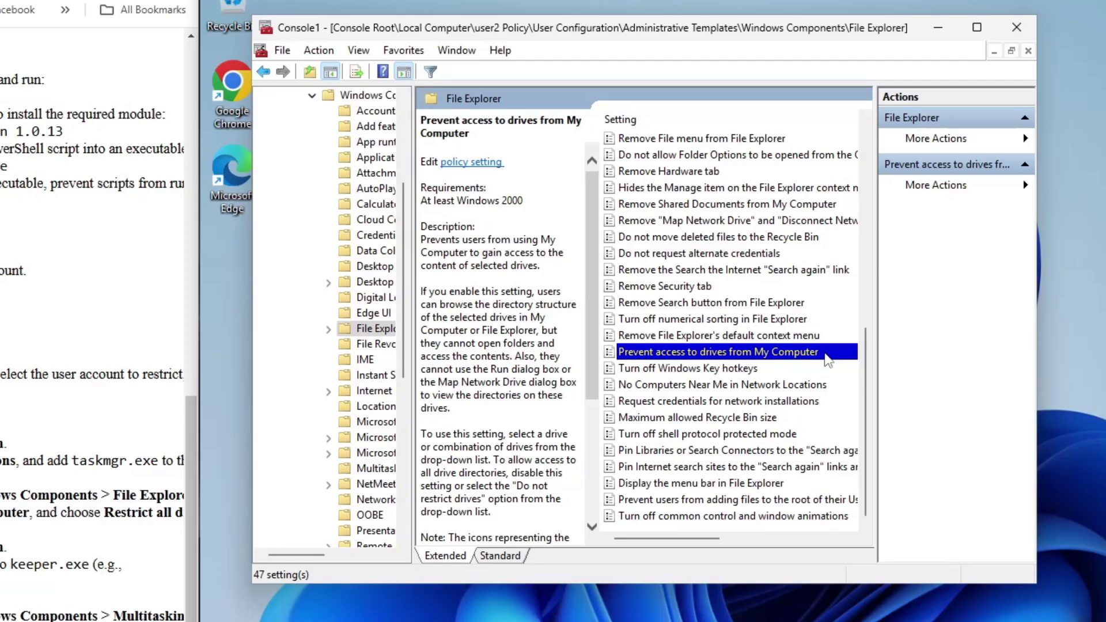
pyautogui.doubleClick(827, 353)
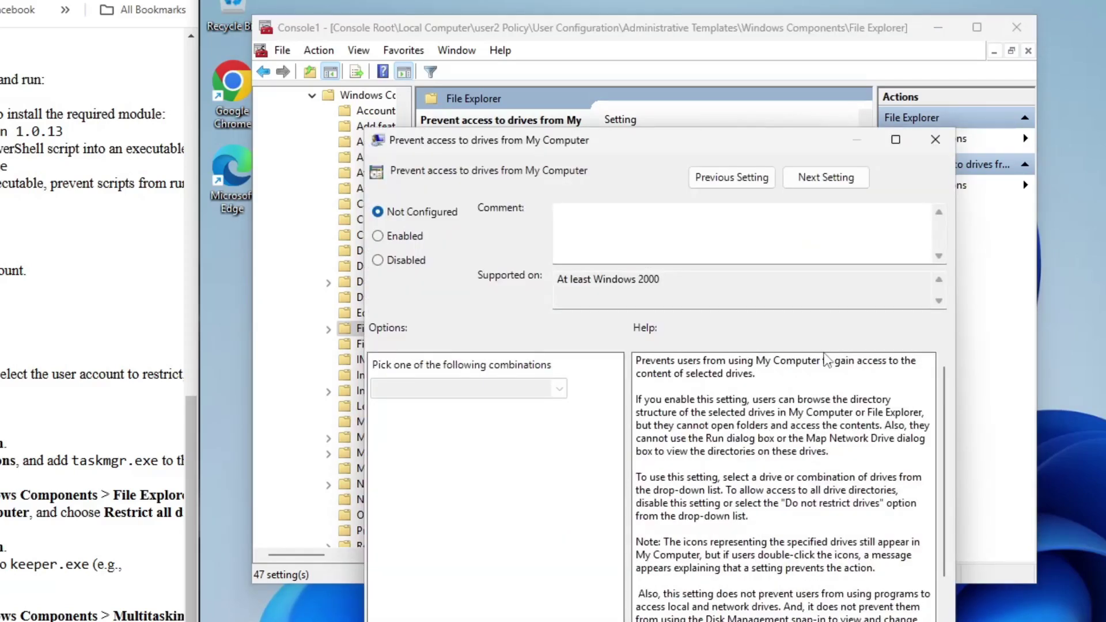
# - Enable the policy with 'Restrict all drives' selected and close it
pyautogui.click(401, 238)
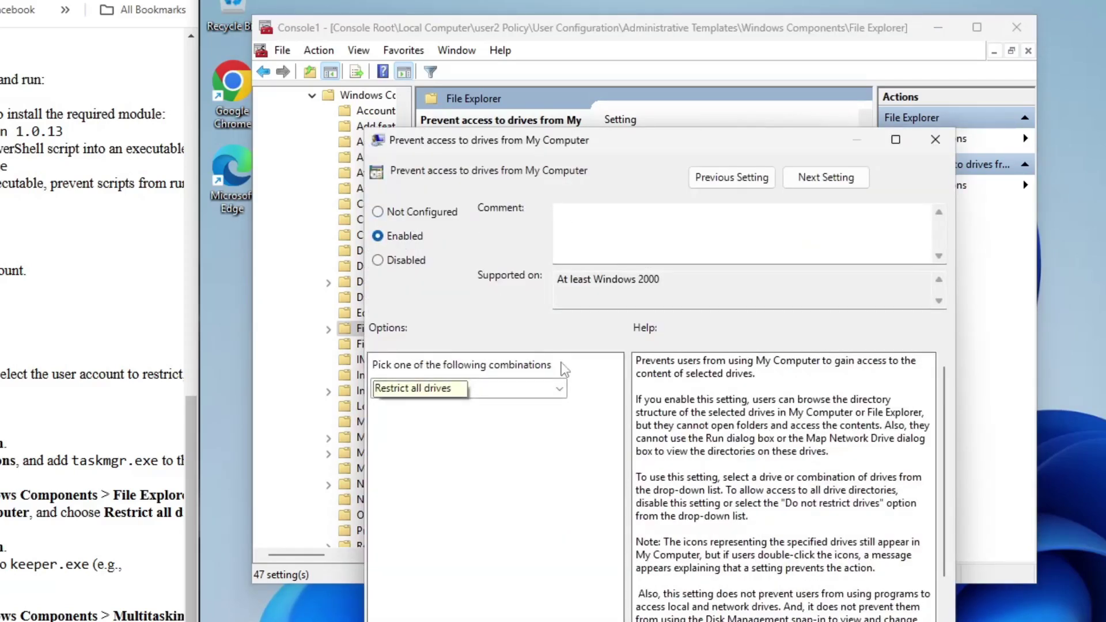
pyautogui.click(559, 388)
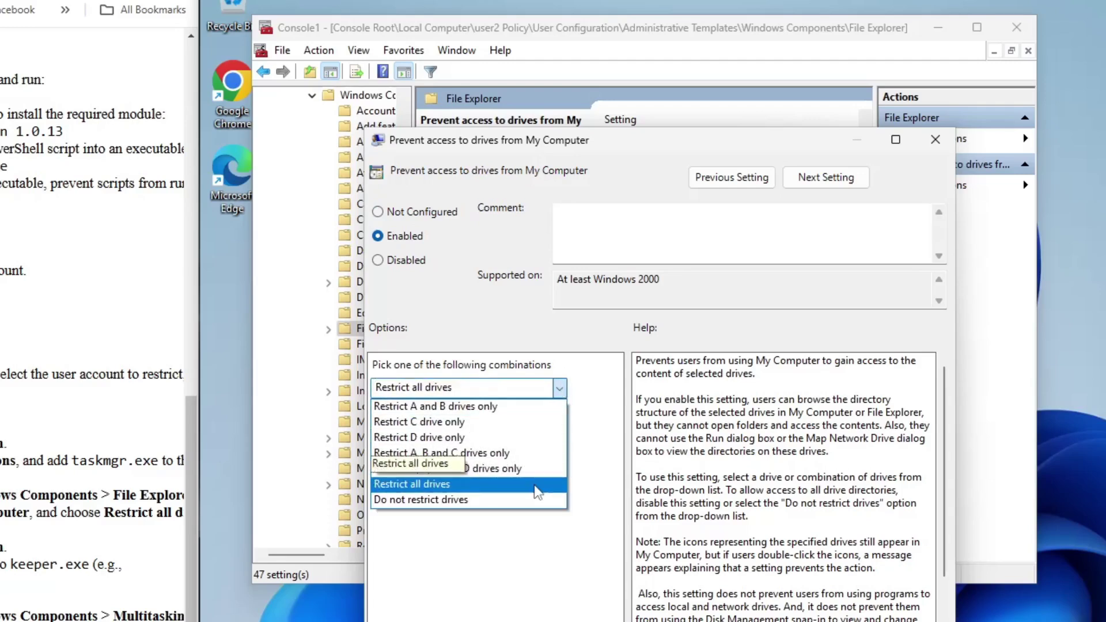
pyautogui.click(534, 487)
pyautogui.press('Tab')
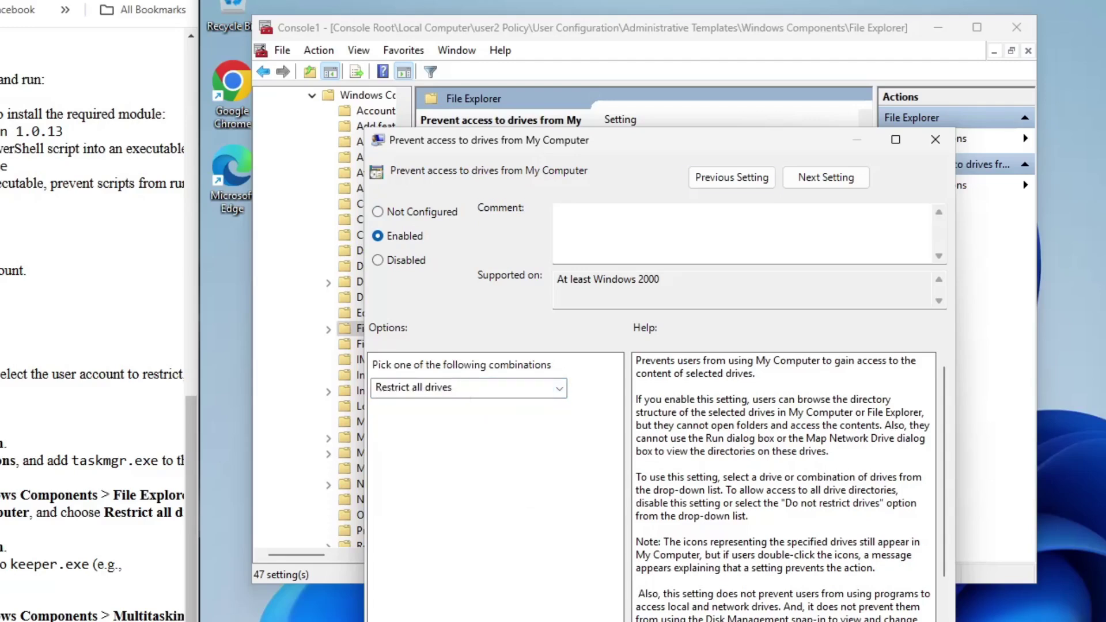
pyautogui.press('Return')
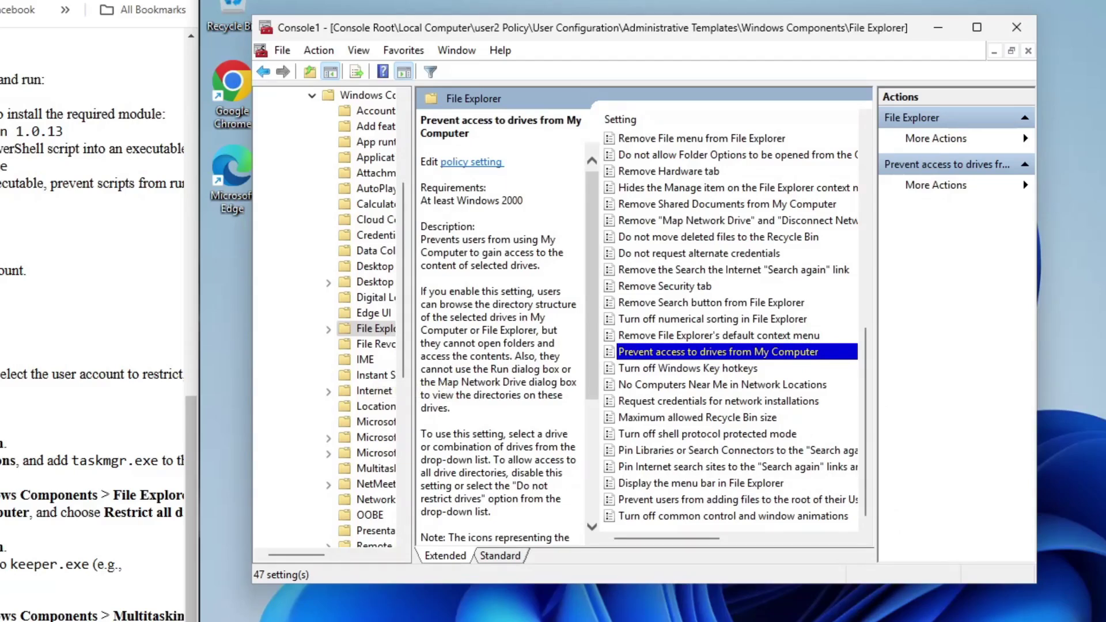
# - Enable System > Custom User Interface with C:\keepalive\keeper.exe as the interface file name
pyautogui.scroll(4, 352, 302)
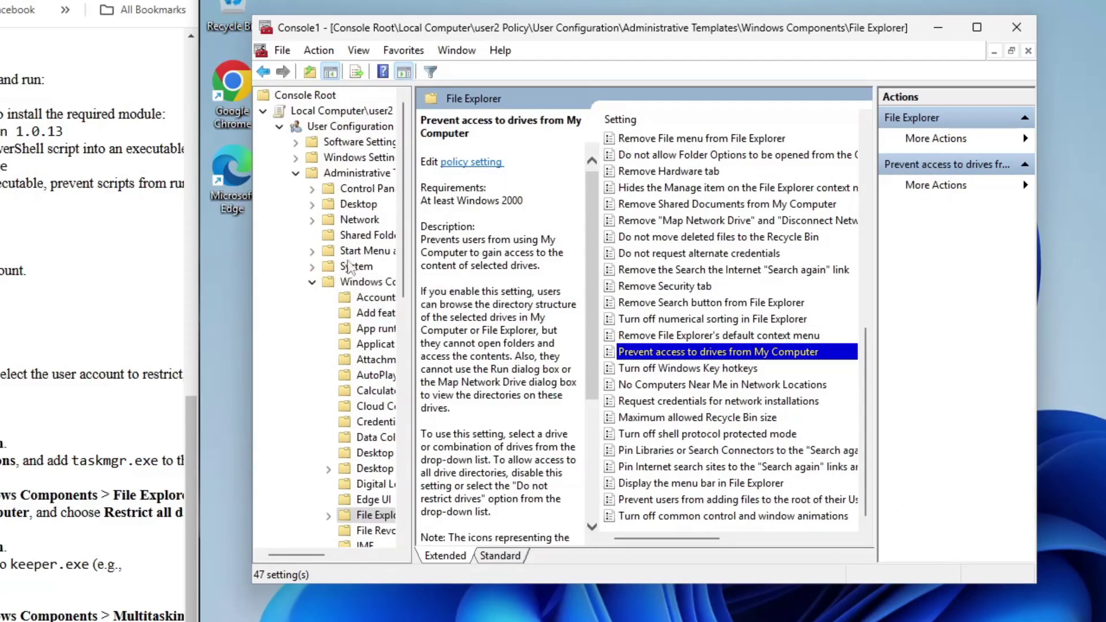
pyautogui.click(352, 175)
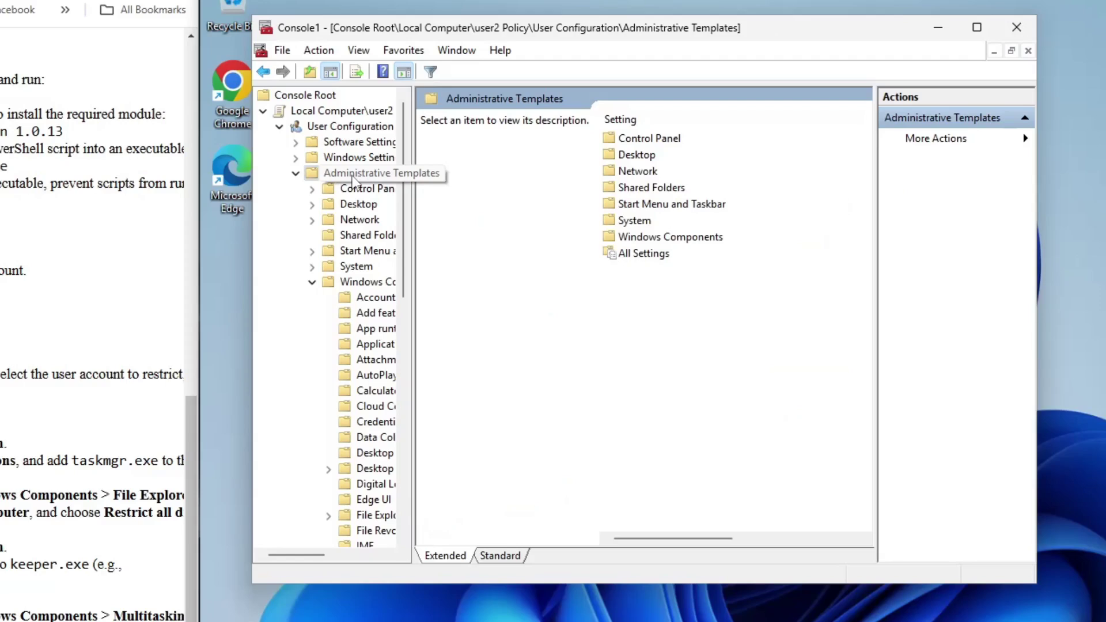
pyautogui.doubleClick(636, 221)
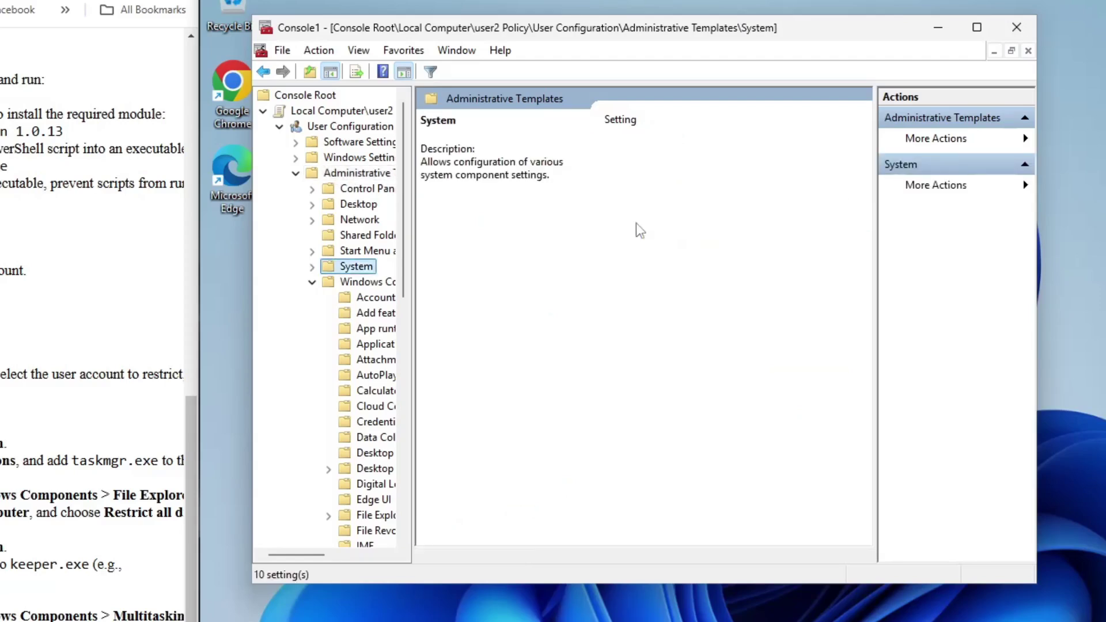
pyautogui.doubleClick(715, 434)
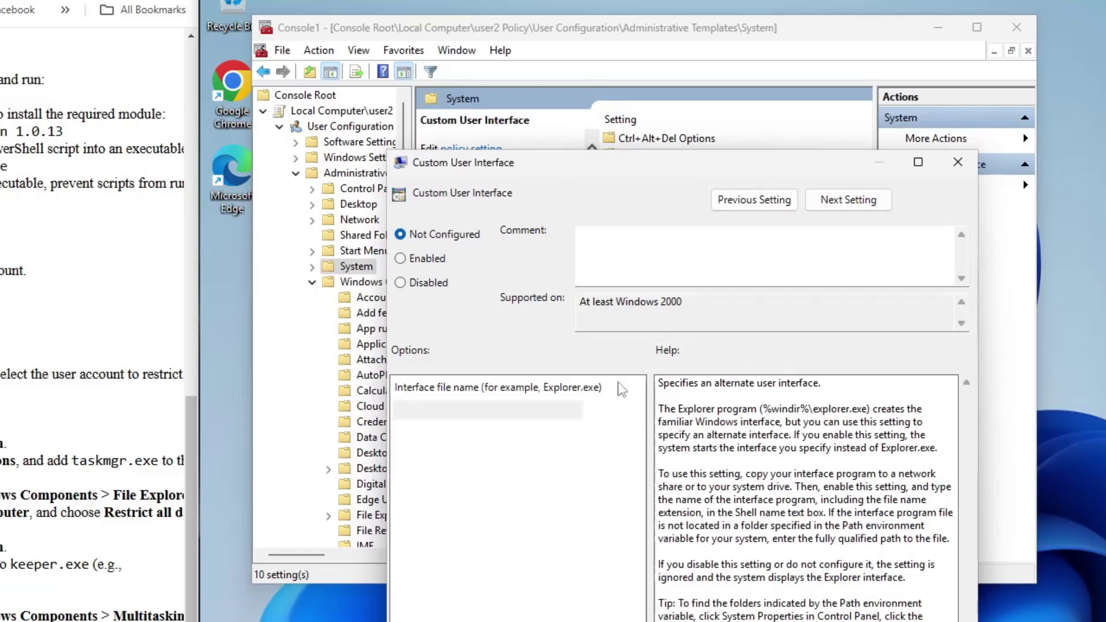
pyautogui.click(424, 257)
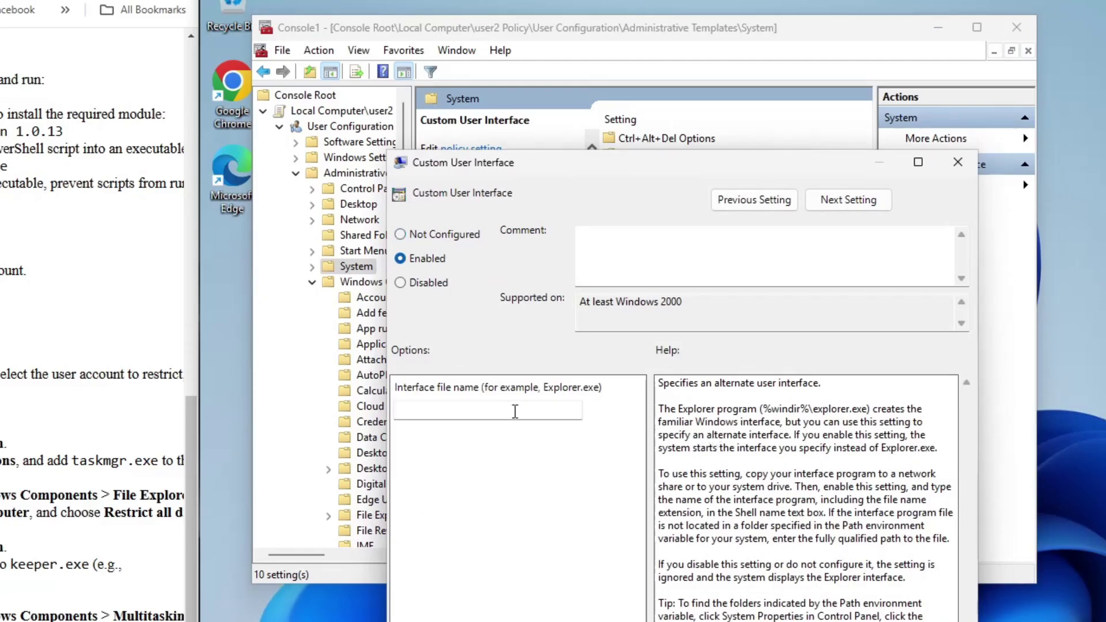
pyautogui.click(514, 411)
pyautogui.write('C:\\keepalive\\keeper.exe')
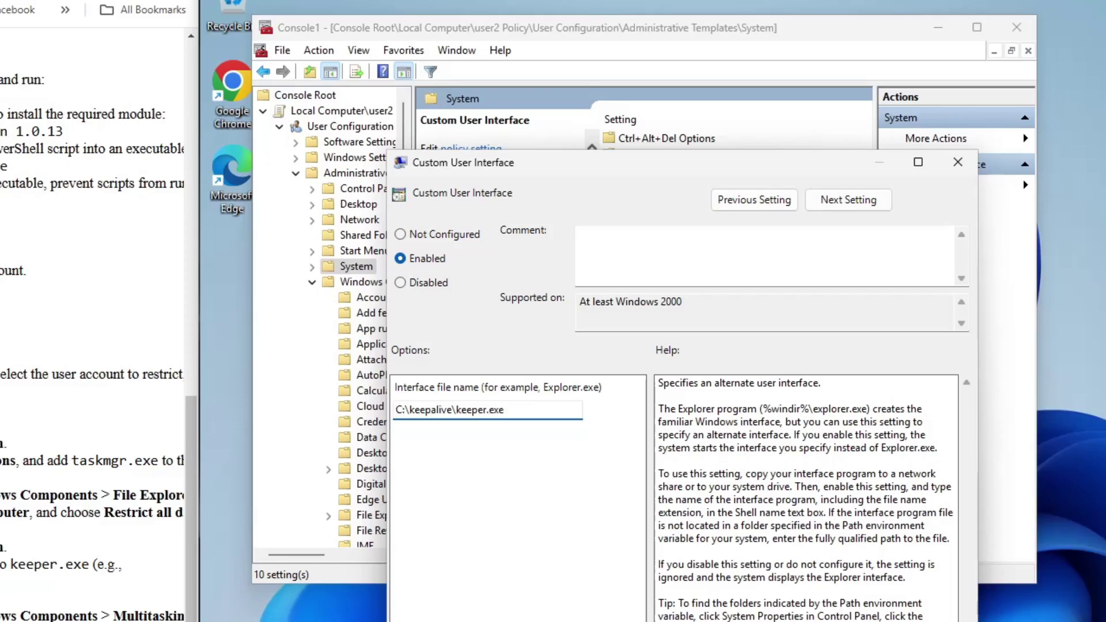
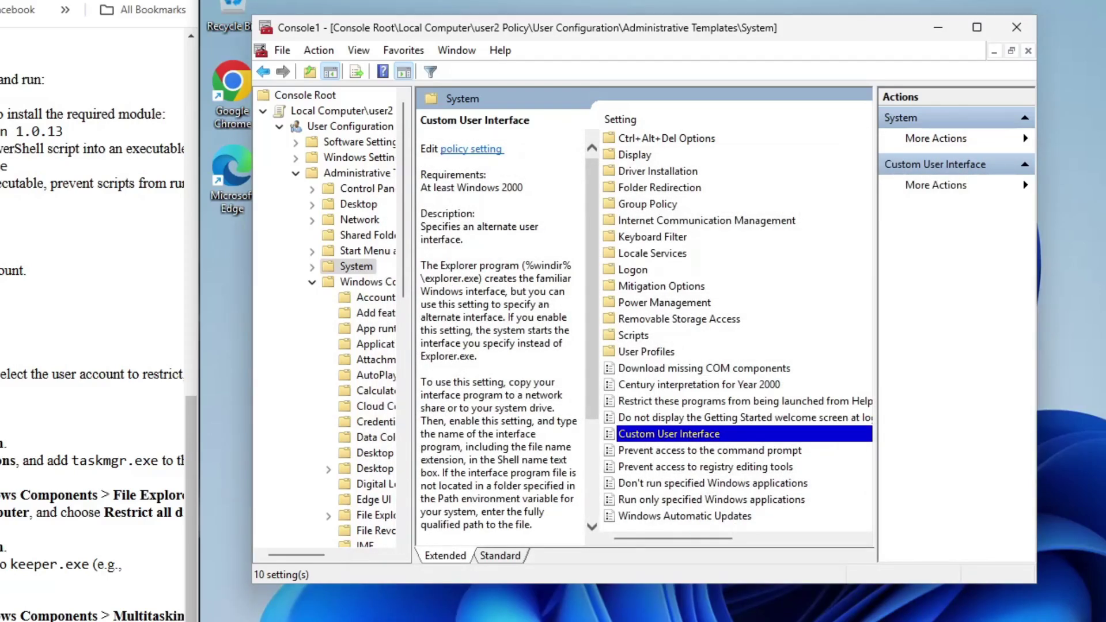
# - Browse to Administrative Templates > Windows Components > Multitasking to reach the Alt-Tab app tabs policy
pyautogui.click(354, 174)
pyautogui.doubleClick(713, 239)
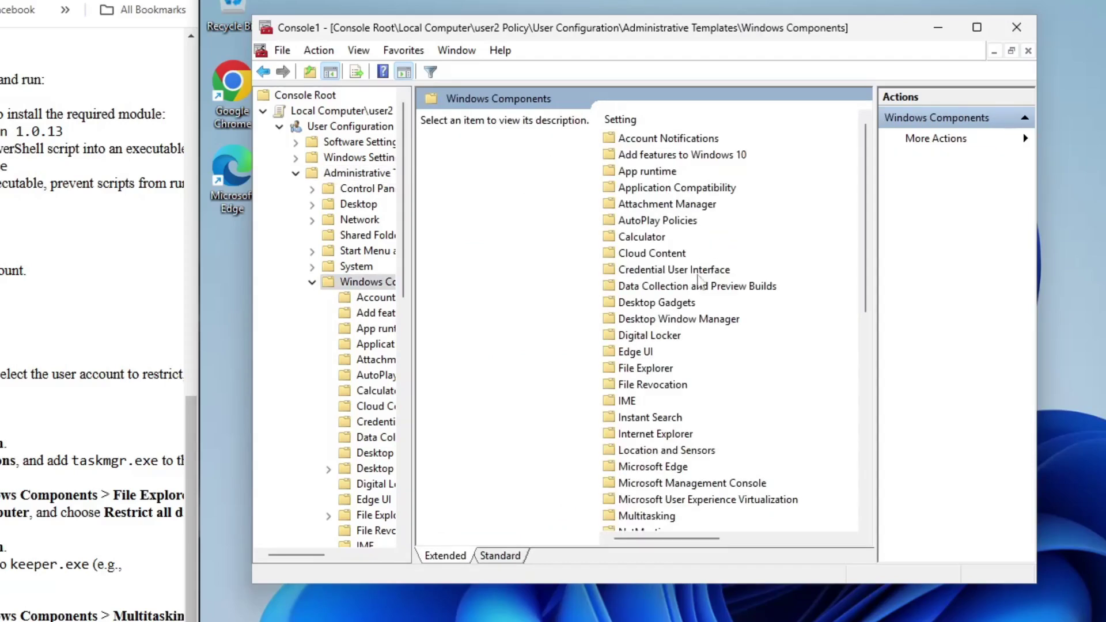
pyautogui.doubleClick(660, 516)
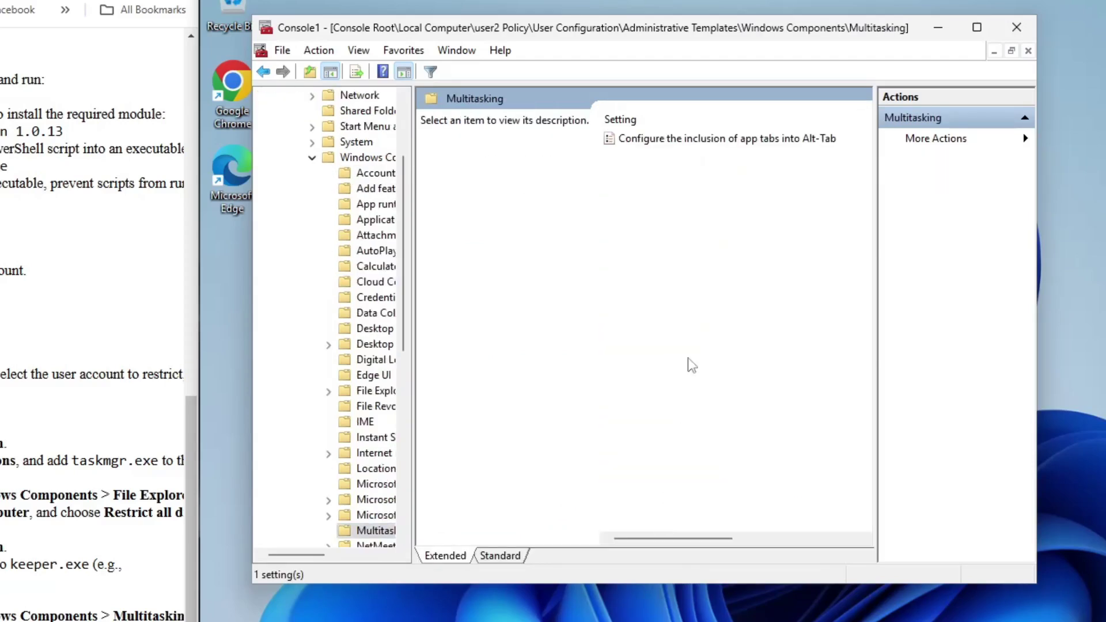
# - Enable 'Configure the inclusion of app tabs into Alt-Tab' with 'Open windows only' and confirm
pyautogui.doubleClick(720, 139)
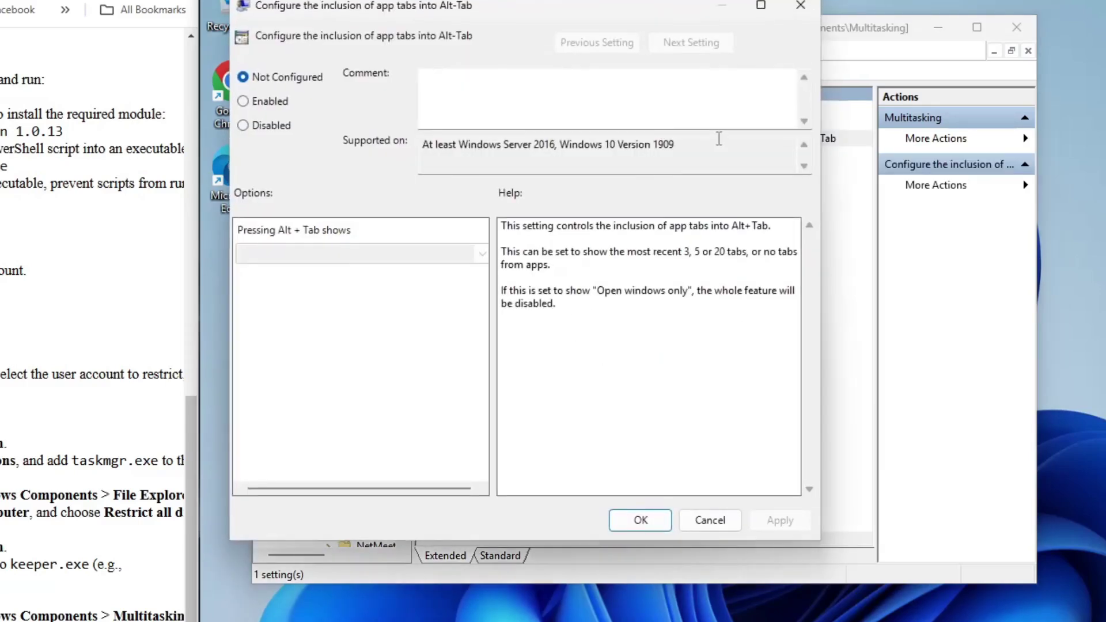
pyautogui.click(255, 102)
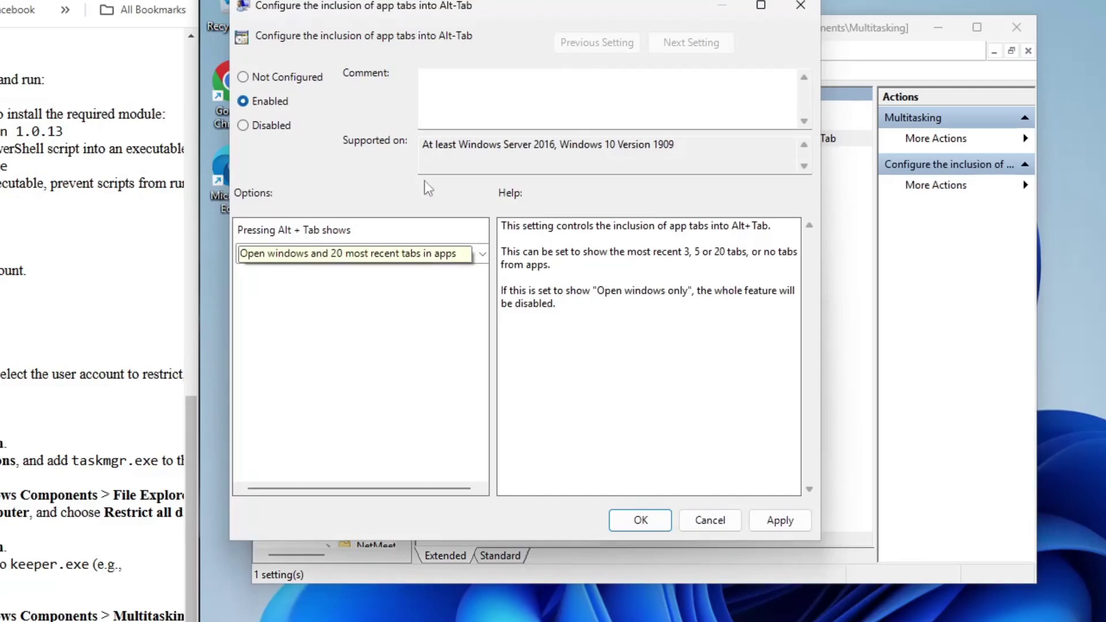
pyautogui.click(483, 254)
pyautogui.click(403, 316)
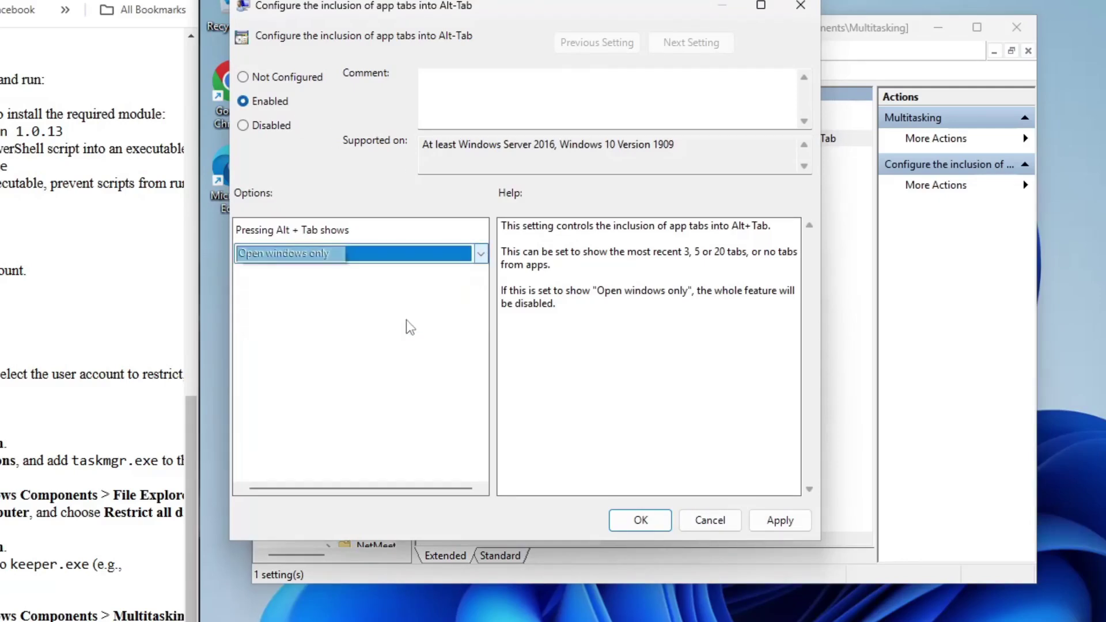
pyautogui.click(639, 520)
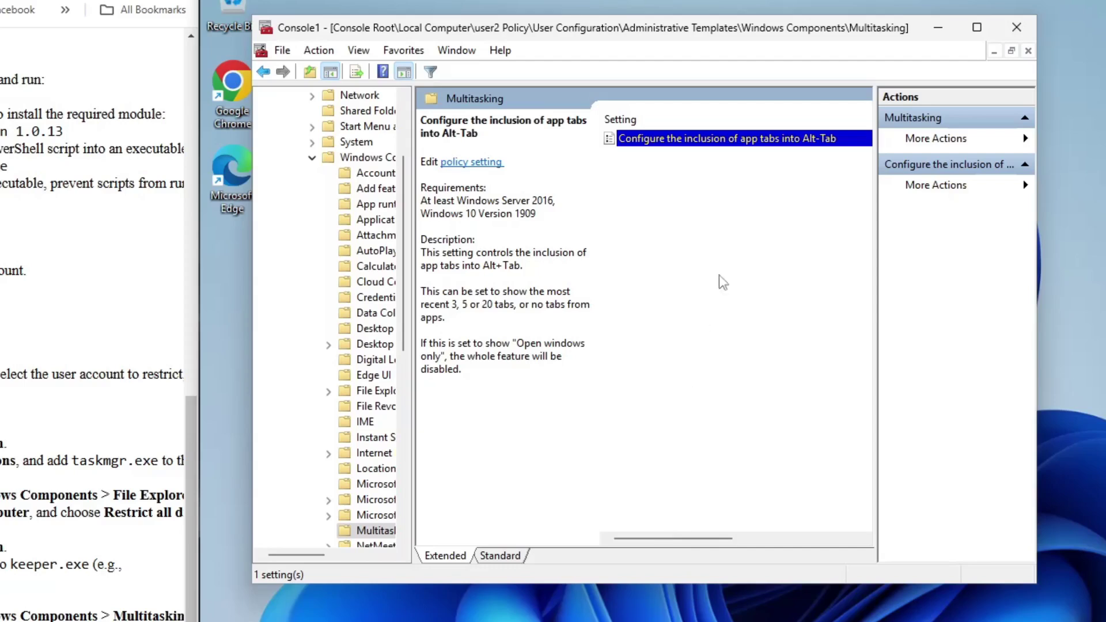
# - Close the console, saving its settings as Console1 on the Desktop
pyautogui.click(1022, 29)
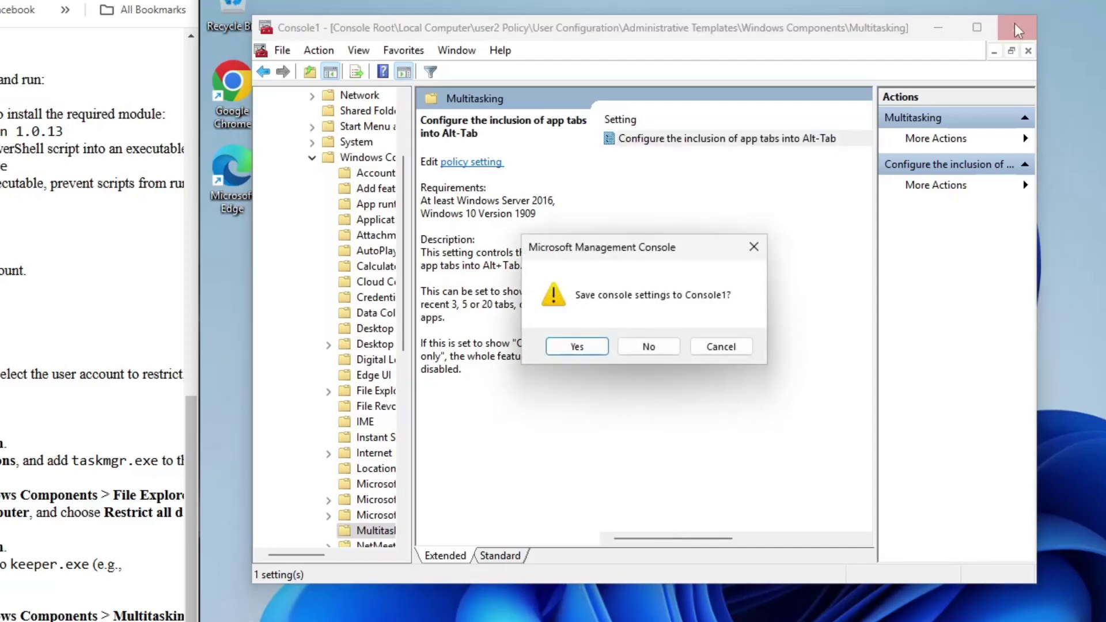
pyautogui.click(594, 353)
pyautogui.click(448, 256)
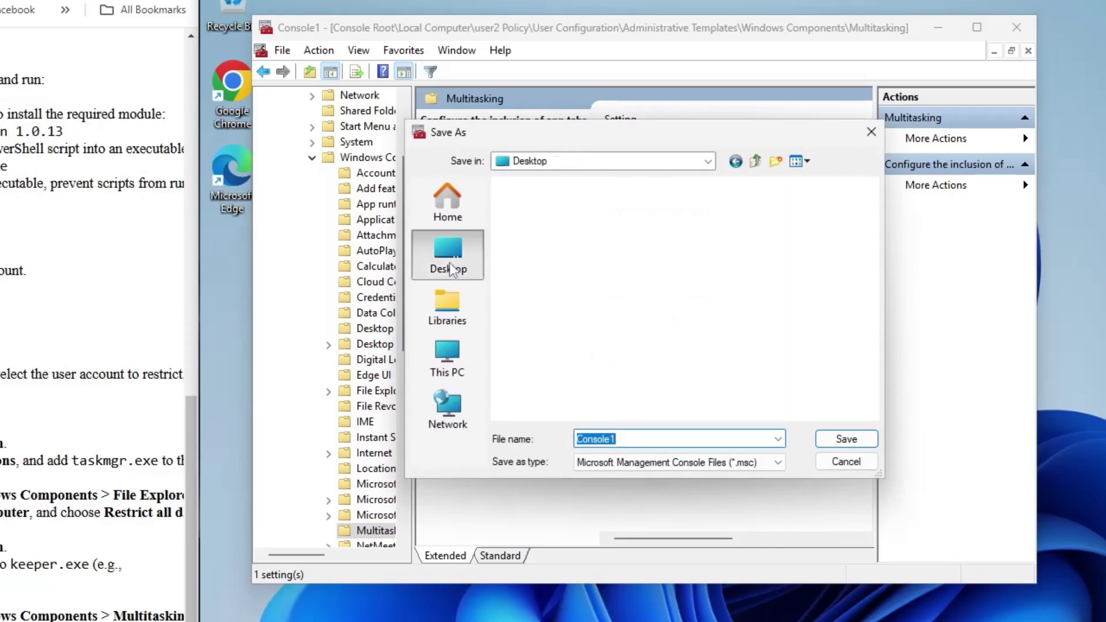
pyautogui.click(840, 439)
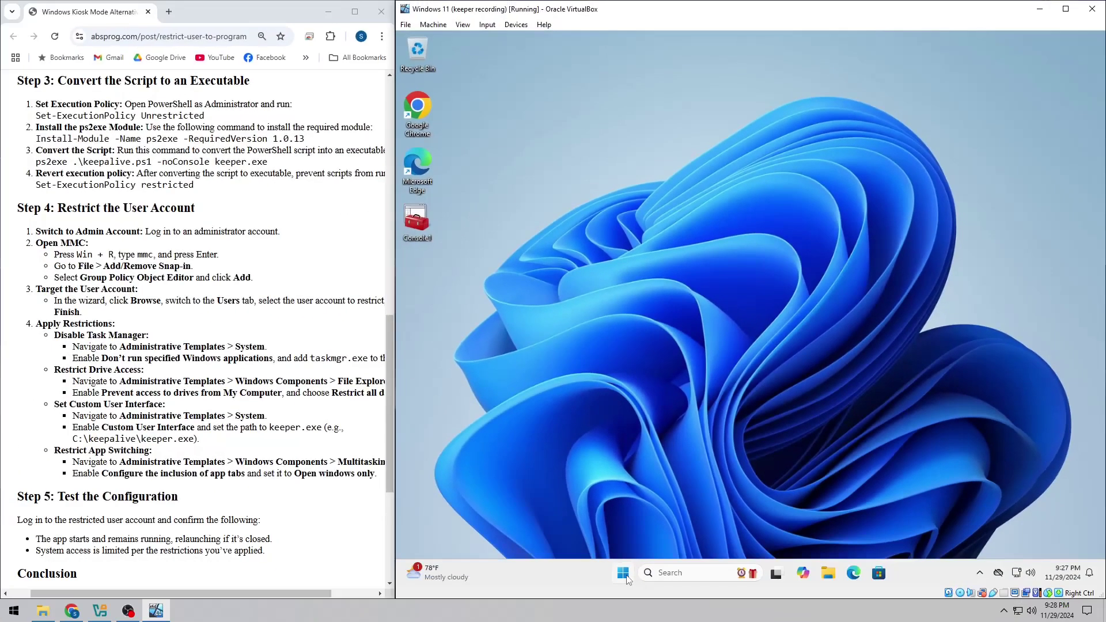
# - Restart the virtual machine, overriding the warning that another user is signed in
pyautogui.click(626, 577)
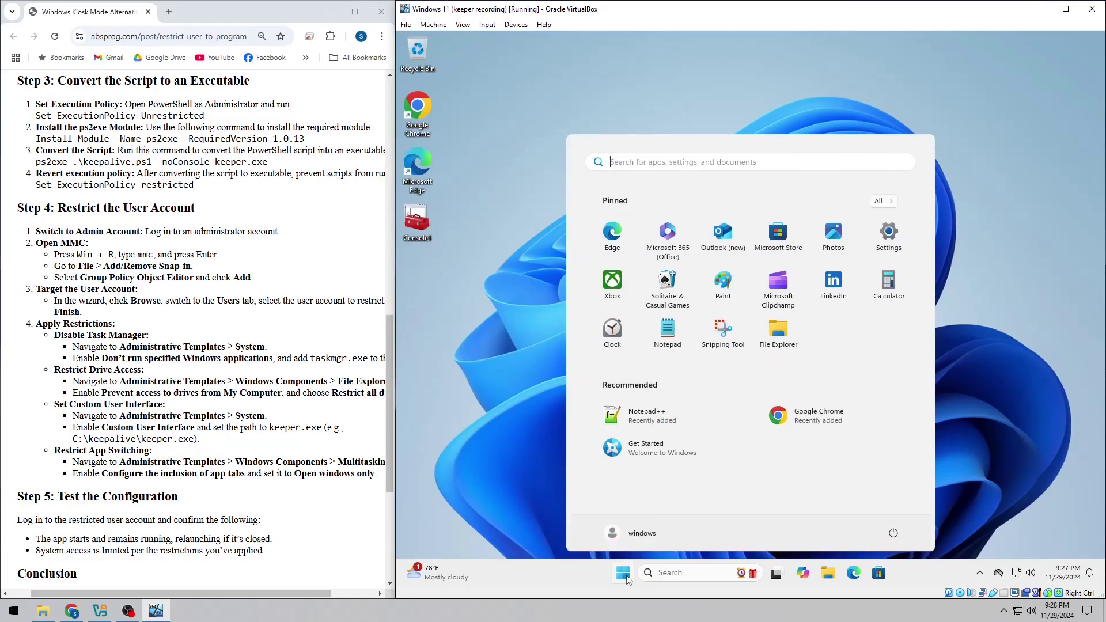
pyautogui.click(893, 534)
pyautogui.click(900, 514)
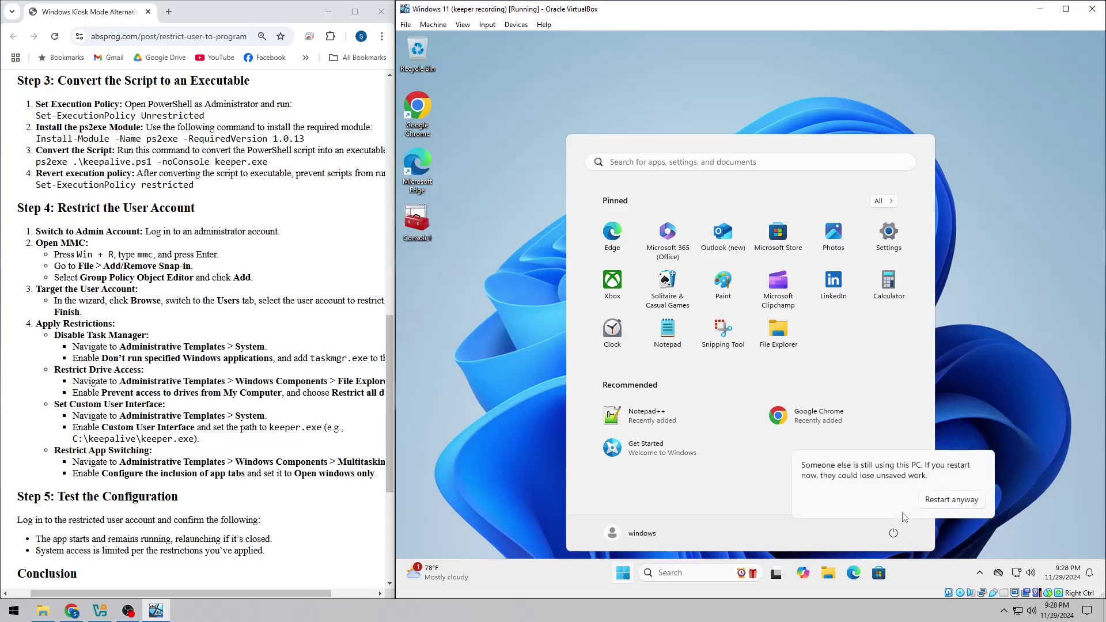
pyautogui.click(946, 501)
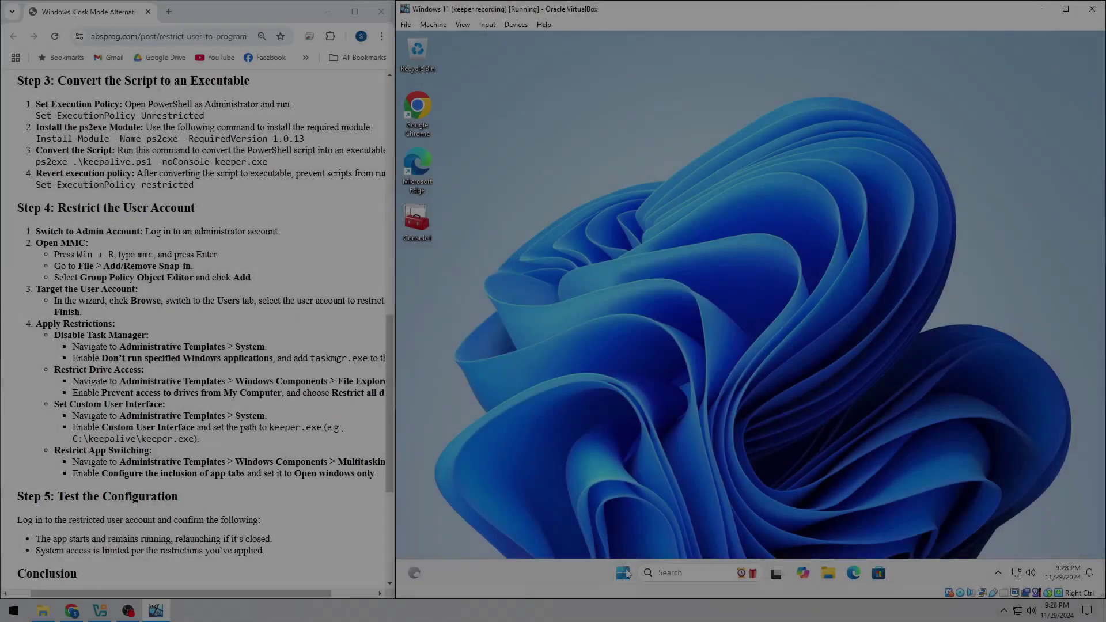
# - After the reboot, switch from the current account to the restricted second user's sign-in screen
pyautogui.click(625, 573)
pyautogui.click(645, 535)
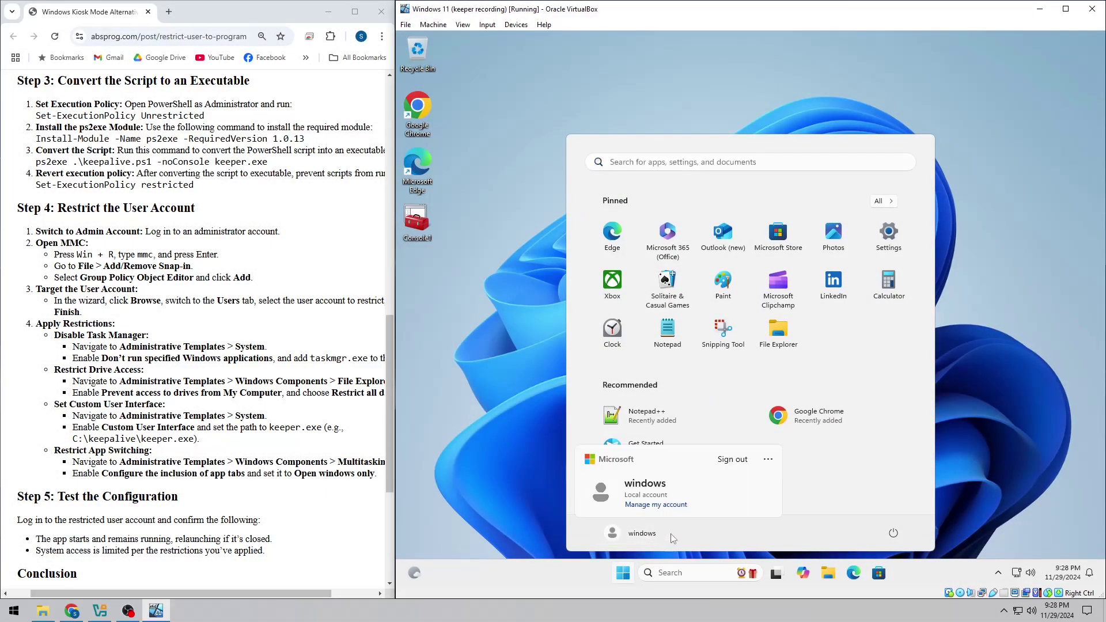
pyautogui.click(768, 460)
pyautogui.click(846, 518)
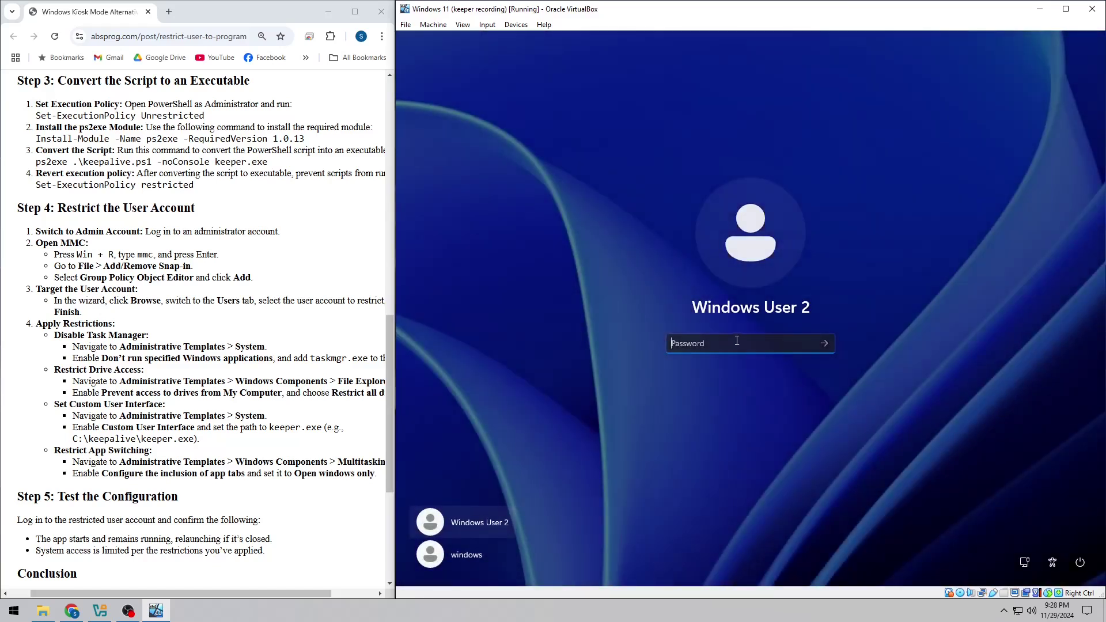
# - Enter the restricted account's password to sign in and start its Notepad-only session
pyautogui.write('1234')
pyautogui.press('Return')
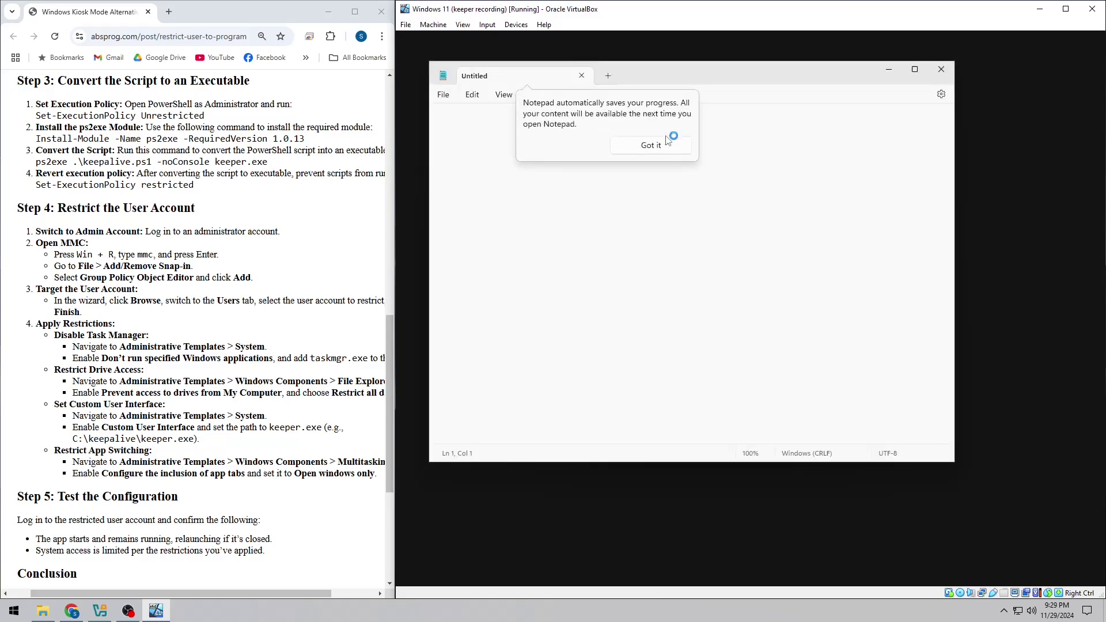
# - Dismiss the autosave tip, move the Notepad window, then close it to test that it relaunches
pyautogui.click(651, 145)
pyautogui.moveTo(738, 70); pyautogui.dragTo(774, 133)
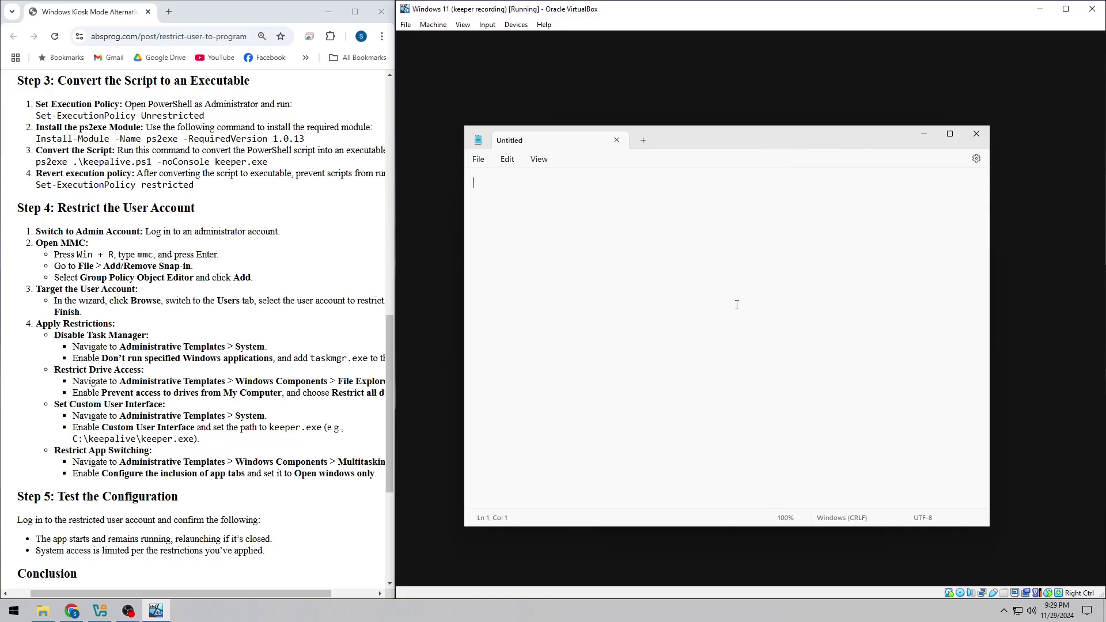
pyautogui.click(978, 135)
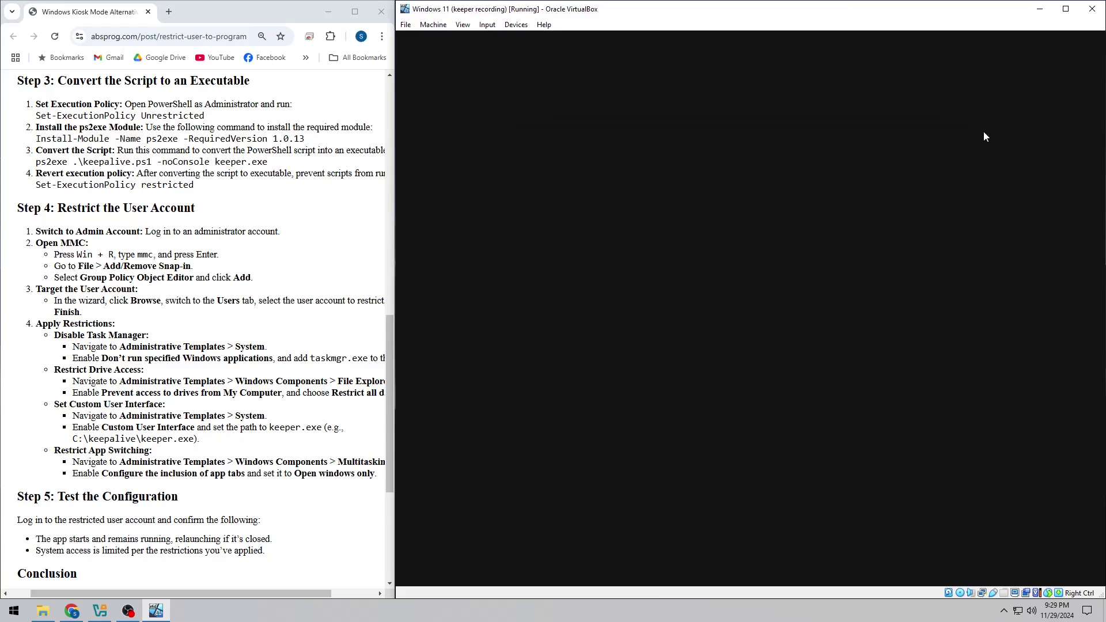